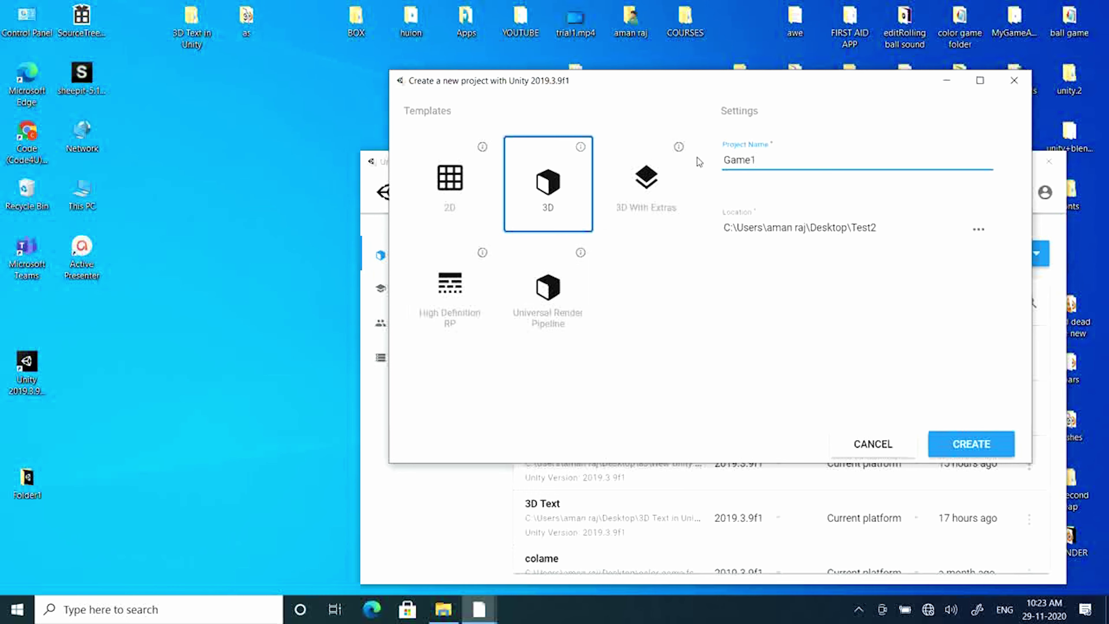
Step: Create a new folder on the desktop and name it Folder2
{"action": "right_click", "coordinate": [54, 444]}
{"action": "mouse_move", "coordinate": [72, 389]}
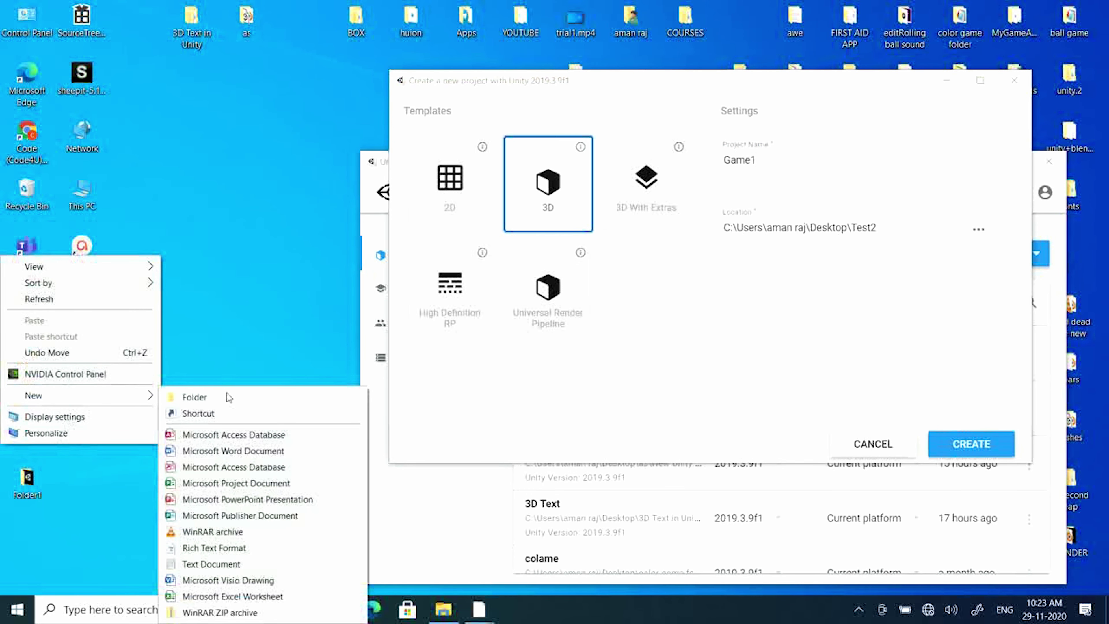
{"action": "left_click", "coordinate": [227, 393]}
{"action": "key", "text": "BackSpace"}
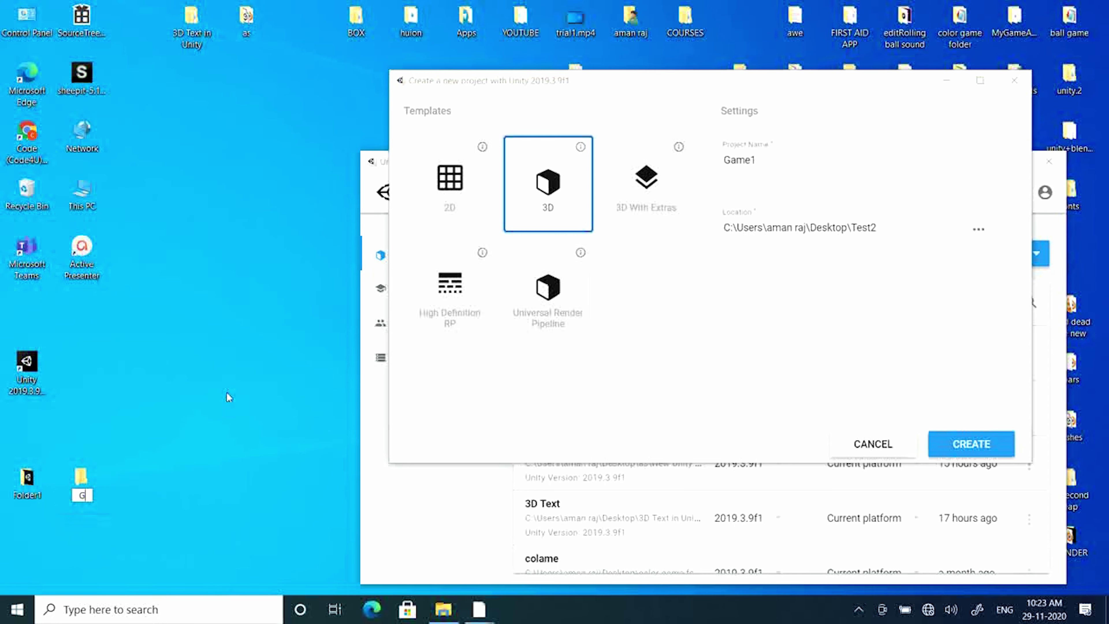
{"action": "type", "text": "Folder2"}
{"action": "key", "text": "Return"}
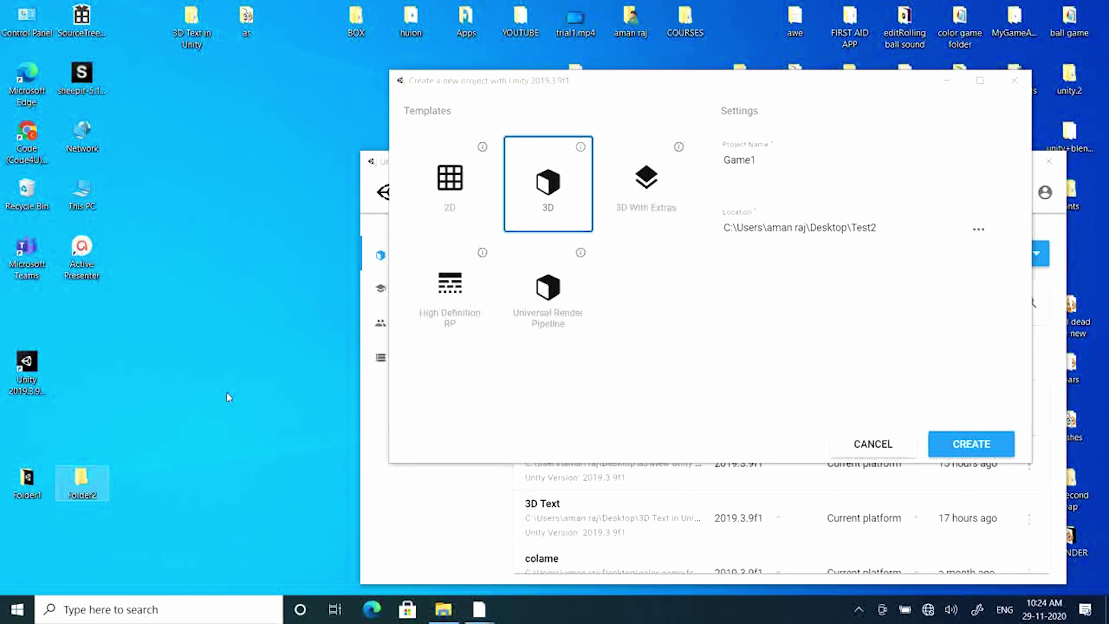
Step: Set the project location to the desktop's Folder2 and create the 3D project Game1
{"action": "left_click", "coordinate": [978, 234]}
{"action": "left_click", "coordinate": [454, 174]}
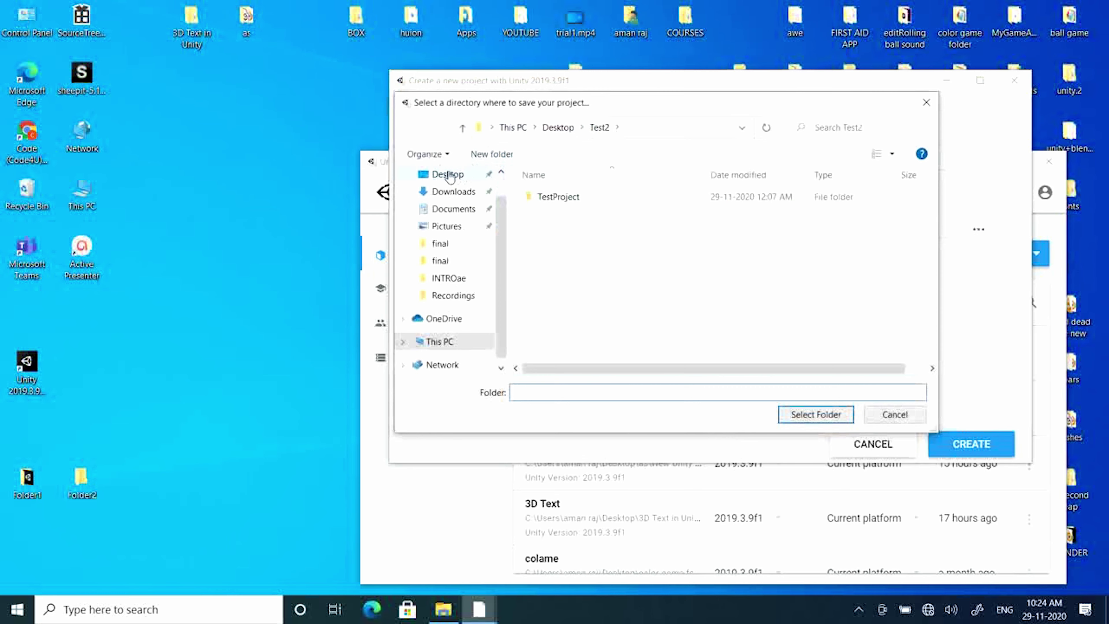
{"action": "scroll", "coordinate": [599, 222], "scroll_direction": "down", "scroll_amount": 5}
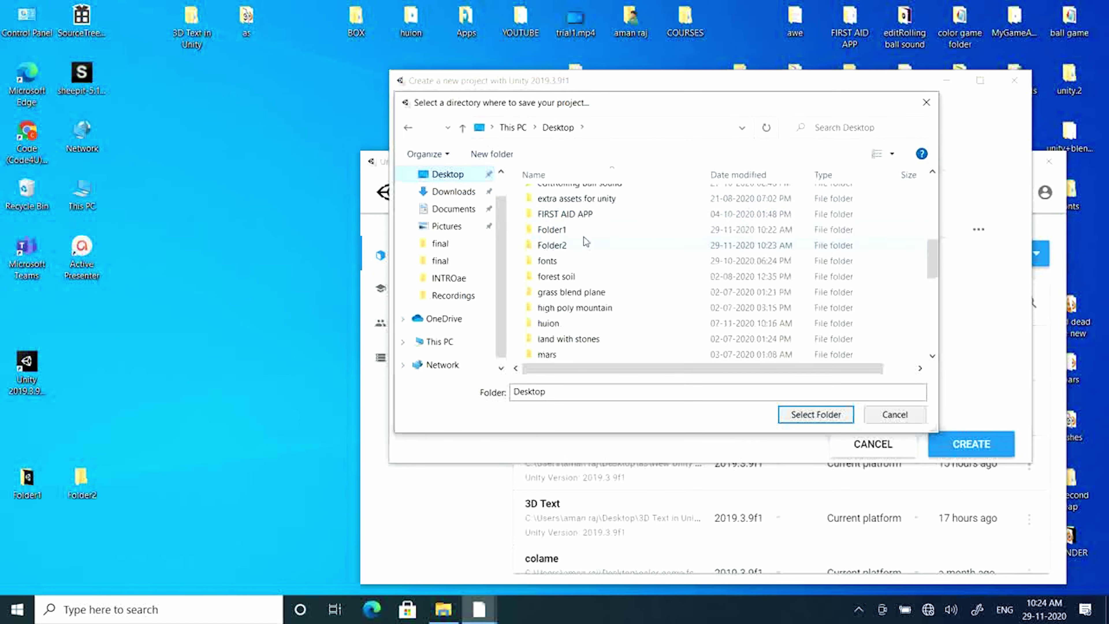
{"action": "left_click", "coordinate": [582, 246]}
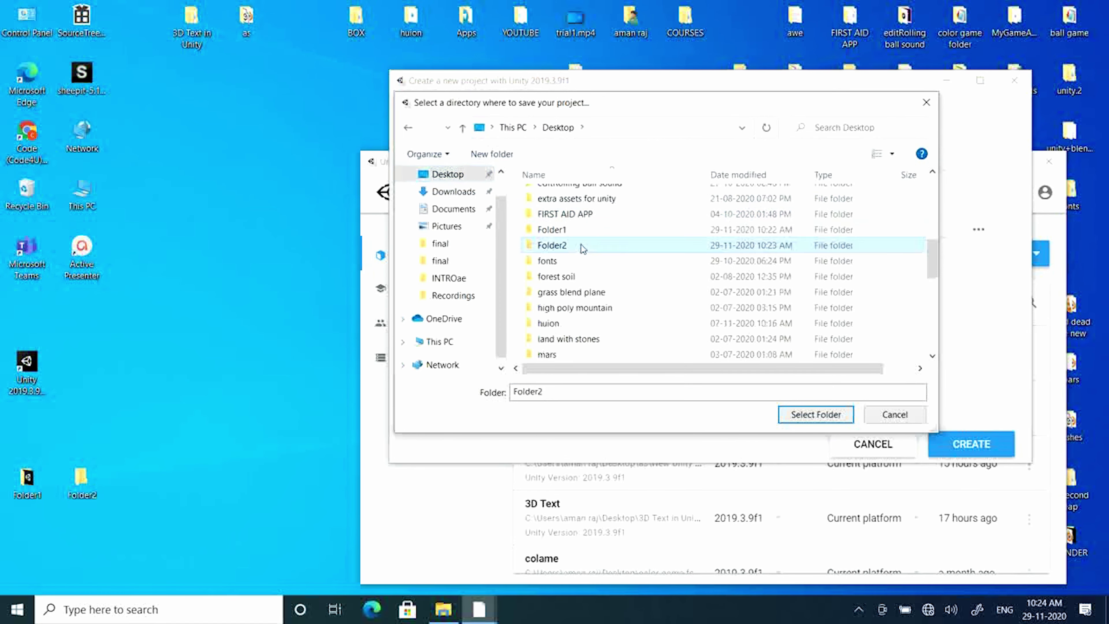
{"action": "left_click", "coordinate": [811, 414]}
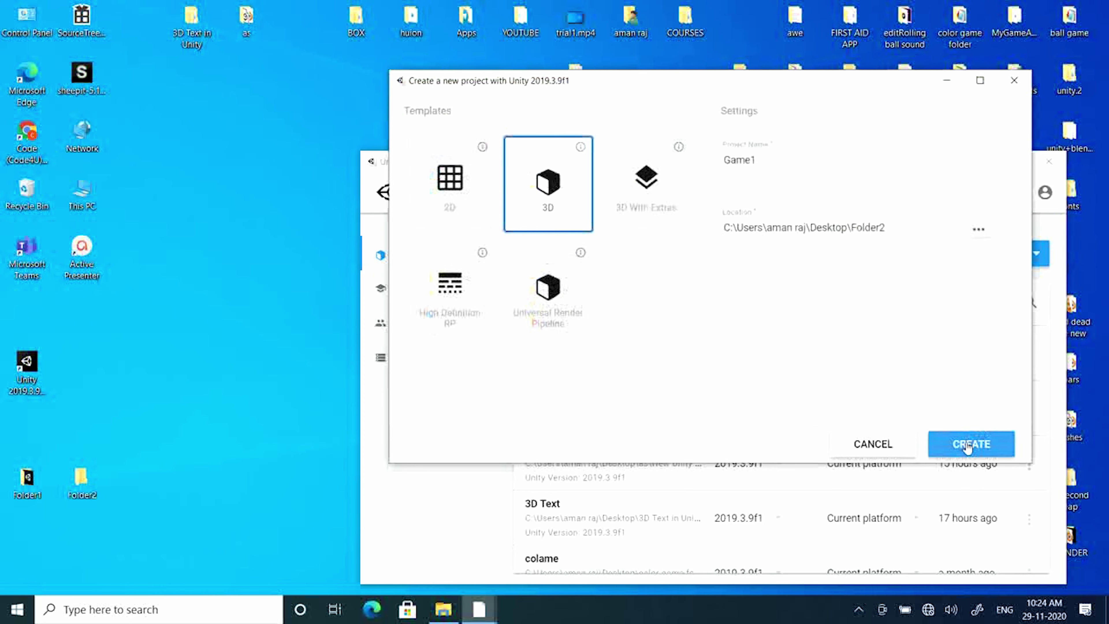
{"action": "left_click", "coordinate": [970, 444]}
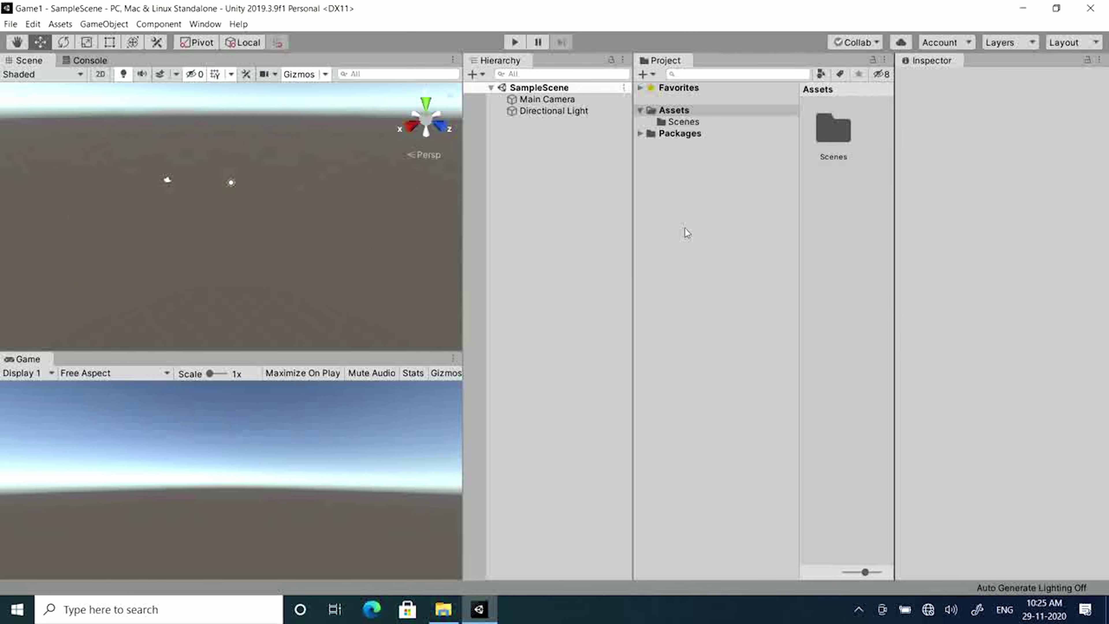
Step: Try the Default editor layout in a maximized window and switch to the Layout1 layout
{"action": "left_click", "coordinate": [1063, 43]}
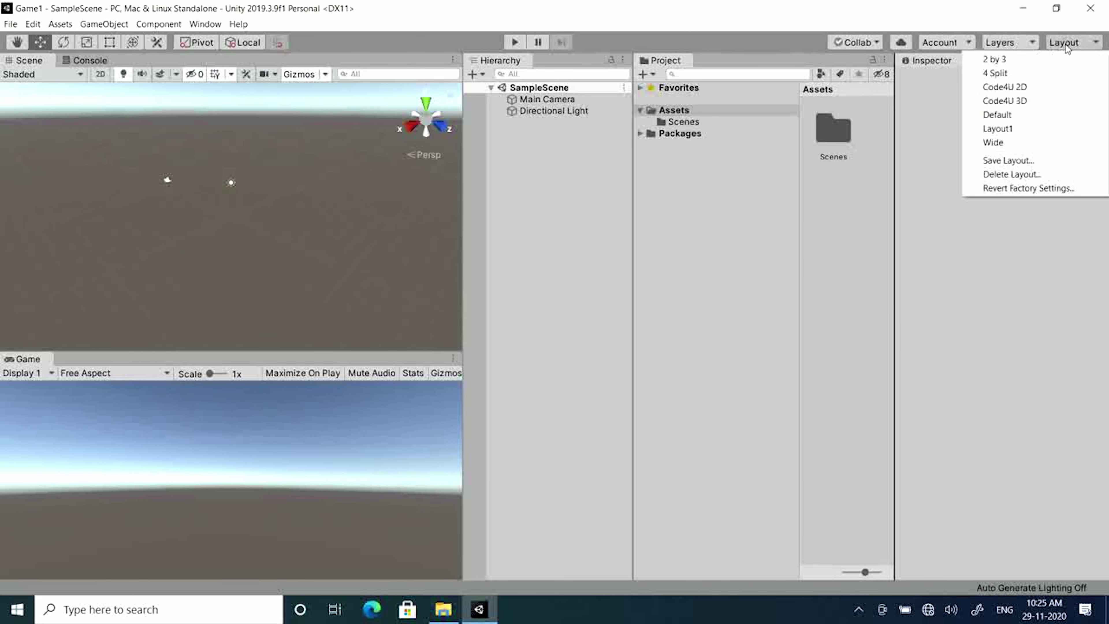
{"action": "left_click", "coordinate": [1021, 116]}
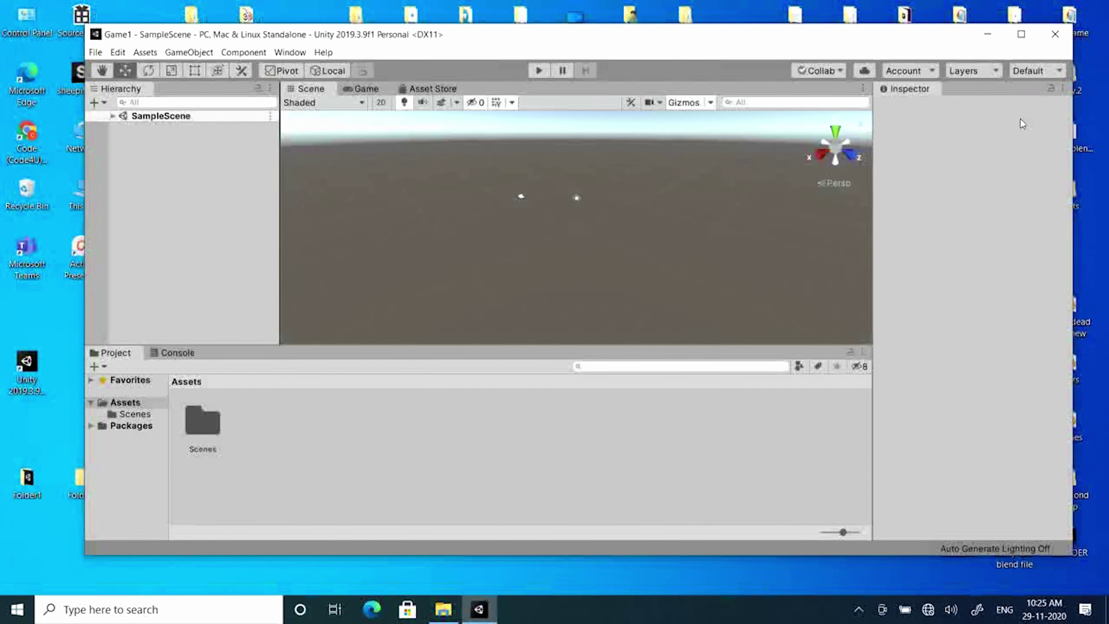
{"action": "left_click", "coordinate": [1020, 33]}
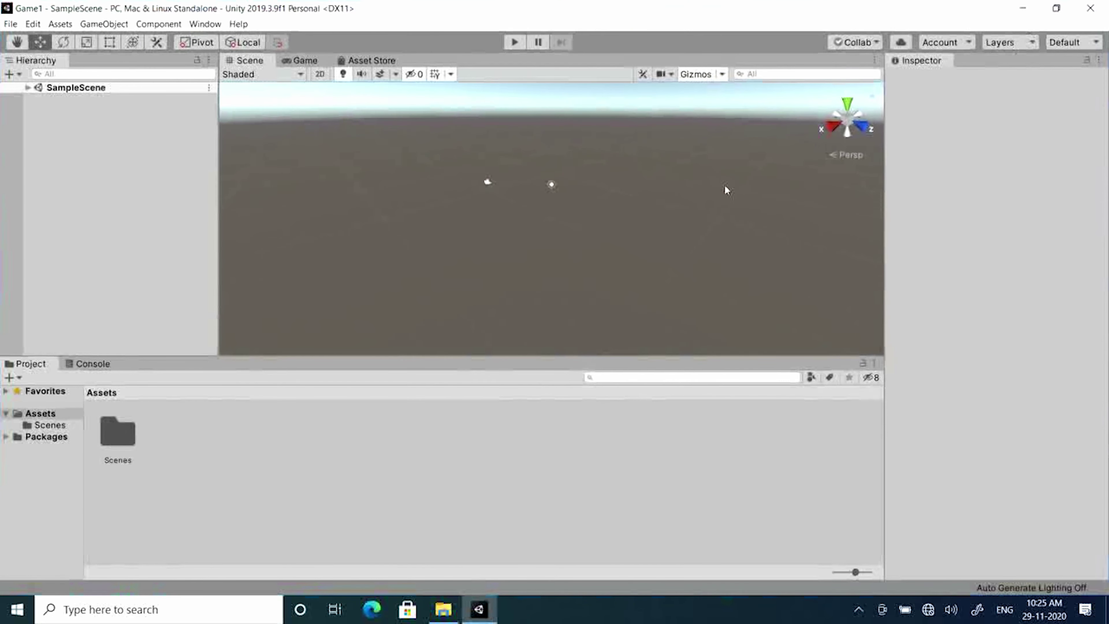
{"action": "left_click", "coordinate": [1066, 43]}
{"action": "left_click", "coordinate": [1026, 129]}
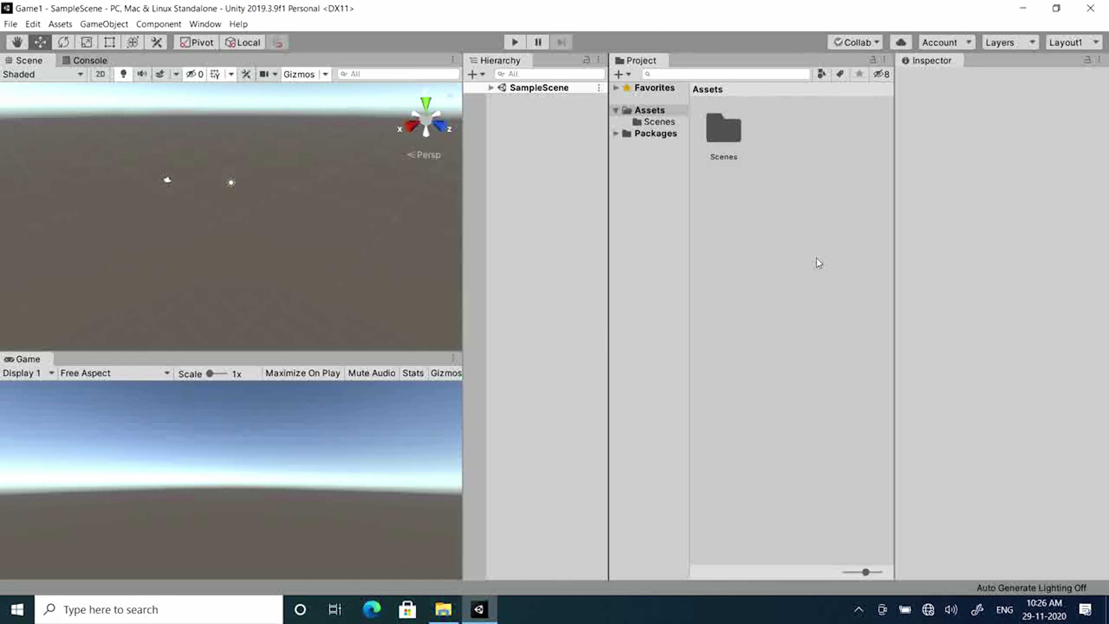
Step: Import the custom package 3DTextAssetCode4U.unitypackage from the desktop's Folder1 into Assets, with all its items included
{"action": "right_click", "coordinate": [804, 279]}
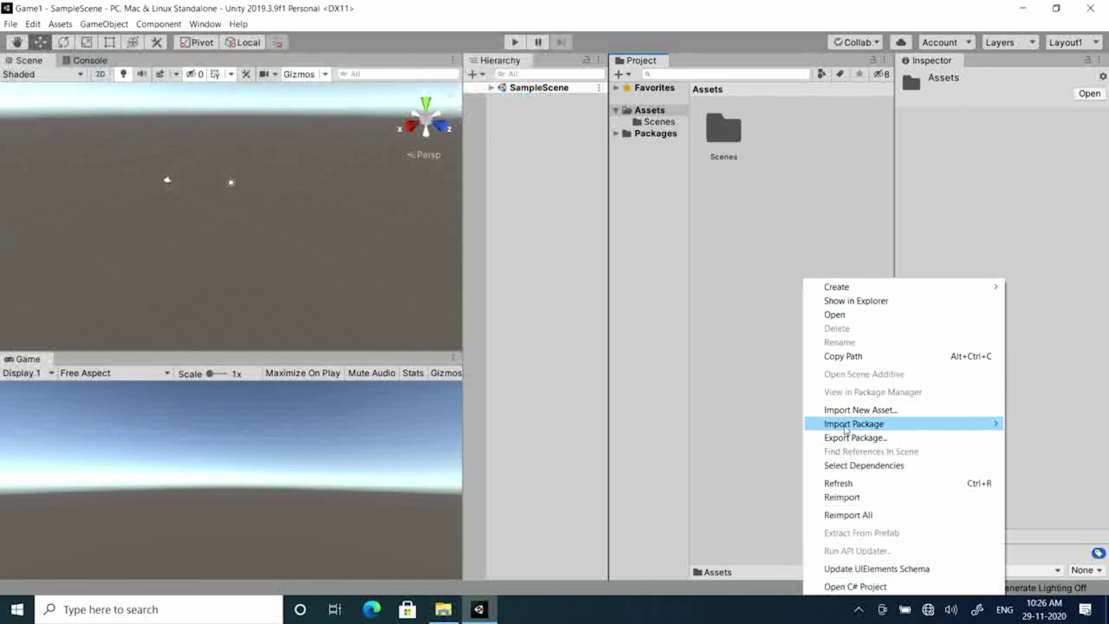
{"action": "mouse_move", "coordinate": [849, 430]}
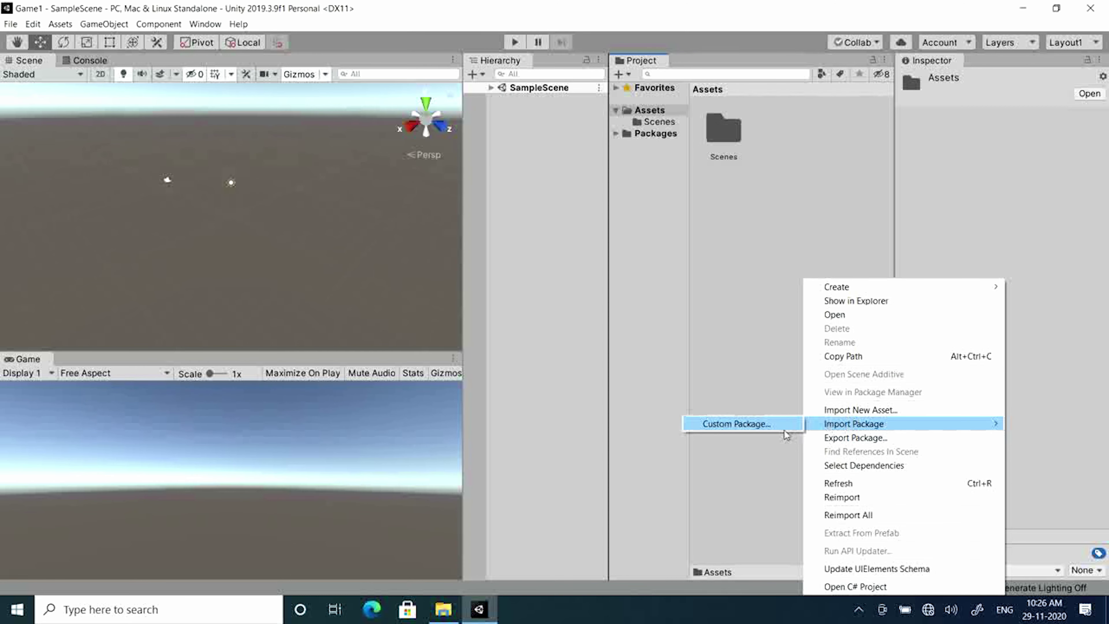
{"action": "left_click", "coordinate": [777, 423]}
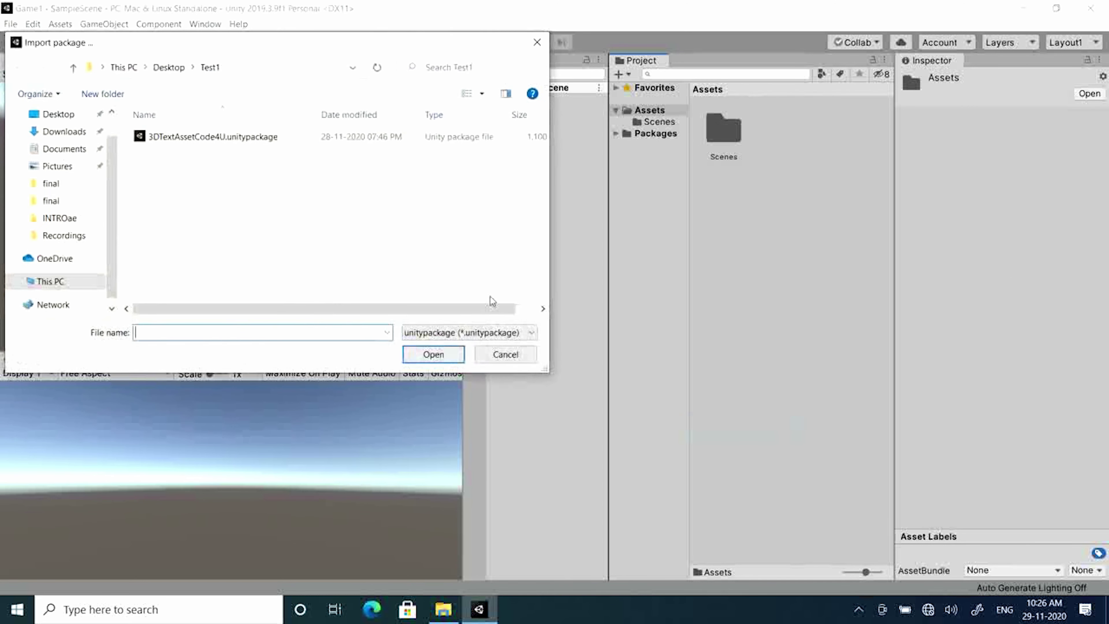
{"action": "left_click", "coordinate": [58, 114]}
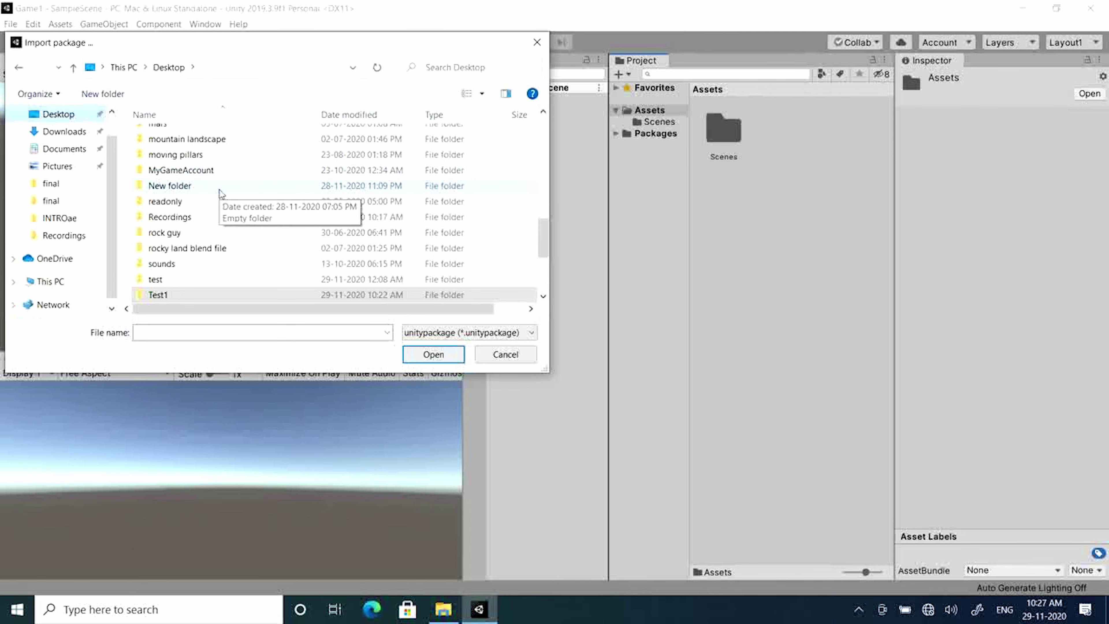
{"action": "scroll", "coordinate": [219, 195], "scroll_direction": "up", "scroll_amount": 3}
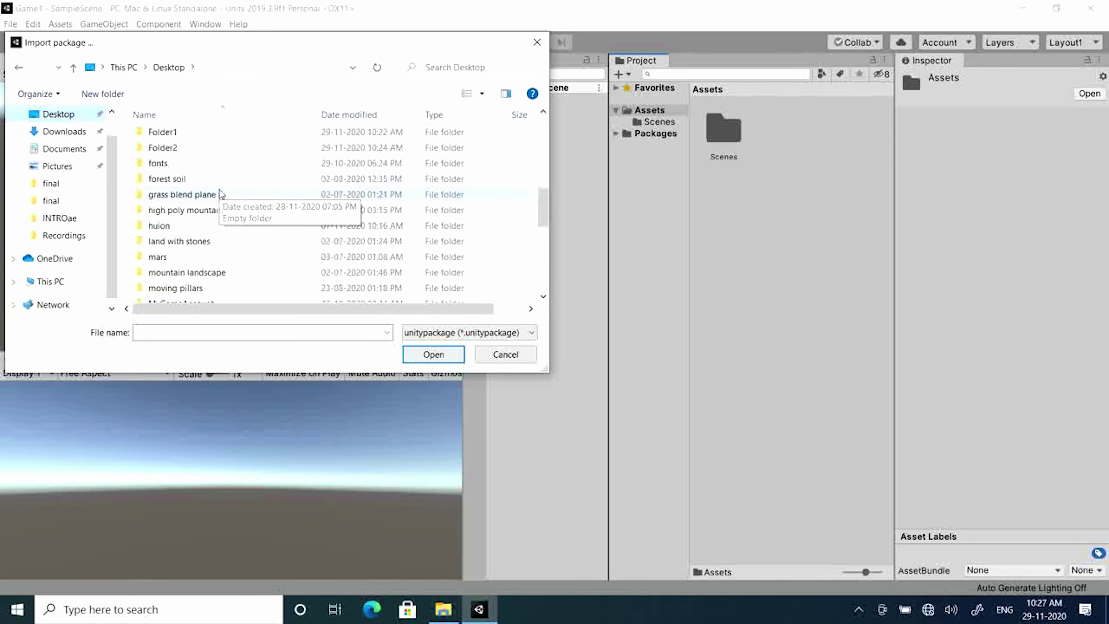
{"action": "double_click", "coordinate": [212, 133]}
{"action": "left_click", "coordinate": [211, 136]}
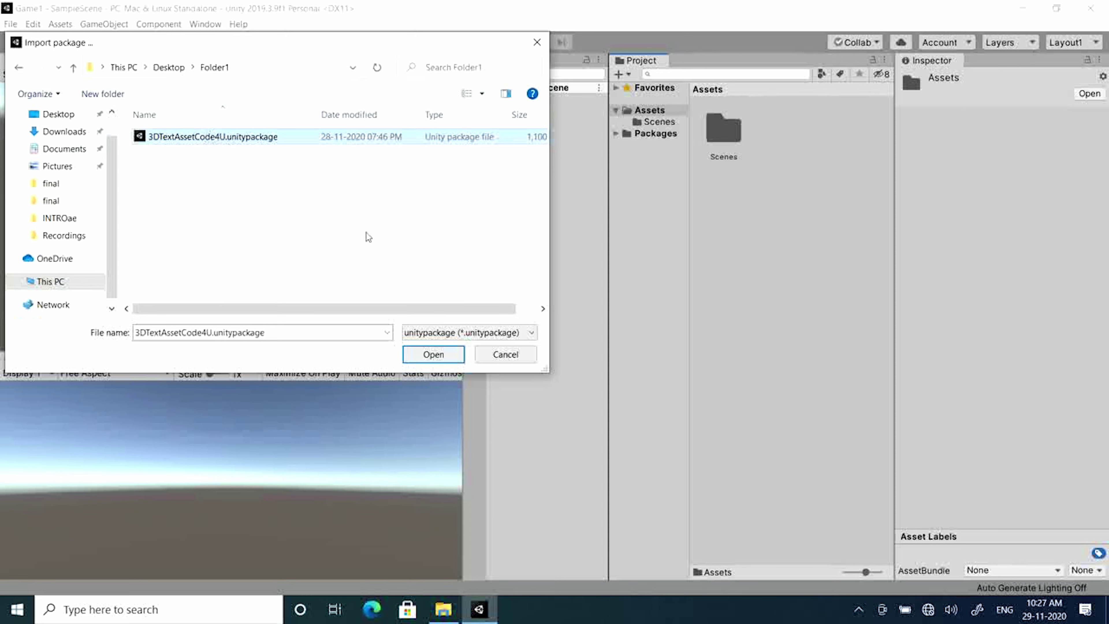
{"action": "left_click", "coordinate": [437, 354]}
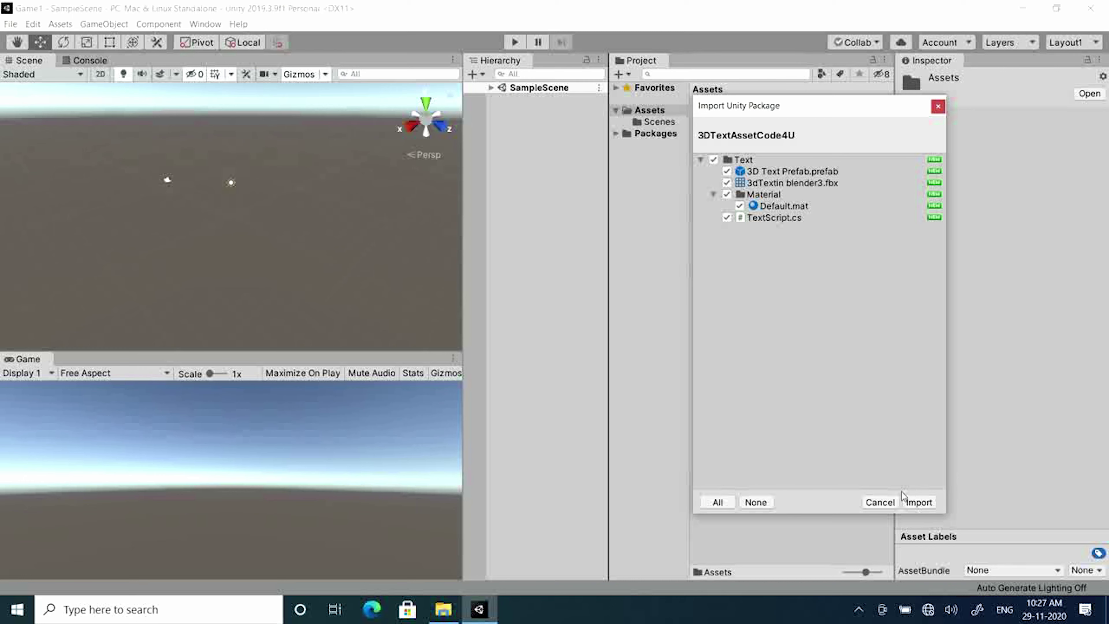
{"action": "left_click", "coordinate": [914, 503]}
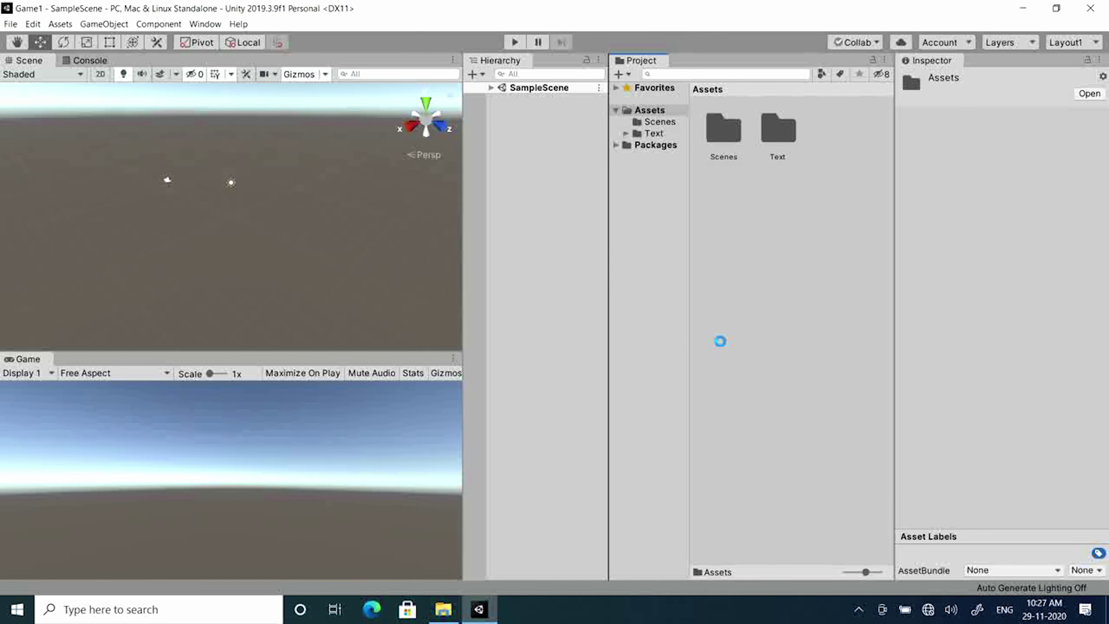
Step: Add the 3D Text Prefab from the Text assets folder to the SampleScene hierarchy
{"action": "left_click", "coordinate": [651, 133]}
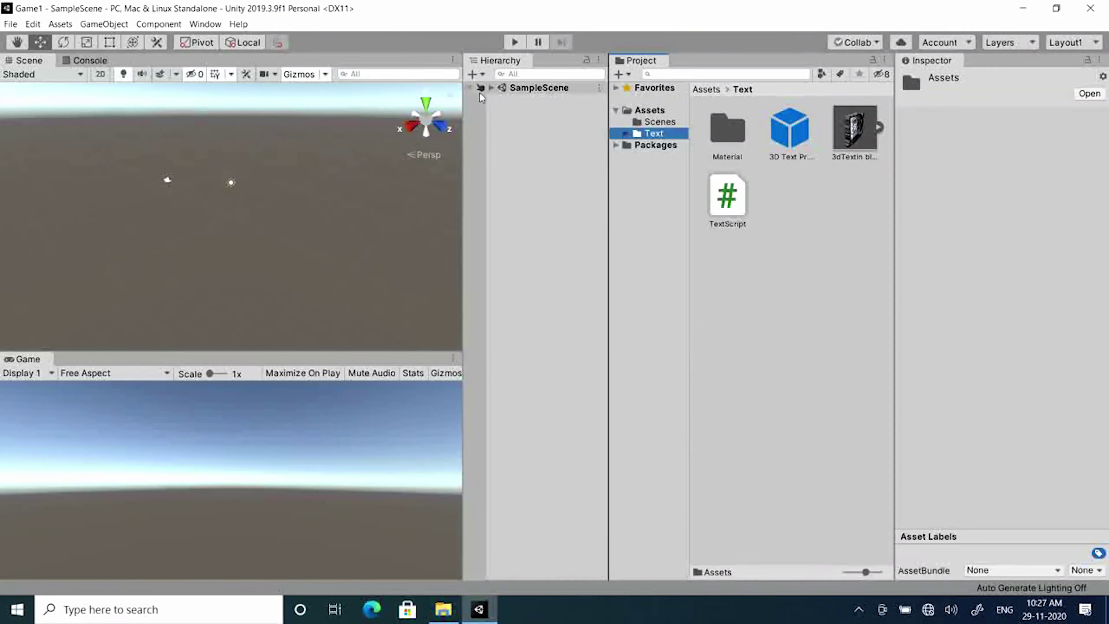
{"action": "left_click", "coordinate": [535, 338]}
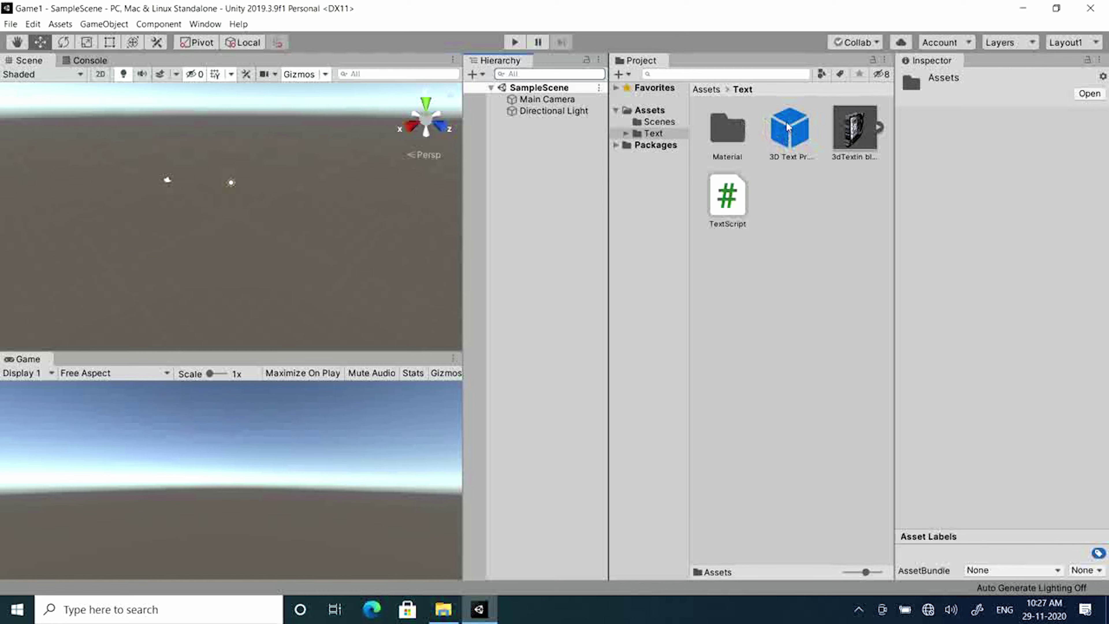
{"action": "left_click_drag", "start_coordinate": [787, 127], "coordinate": [529, 166]}
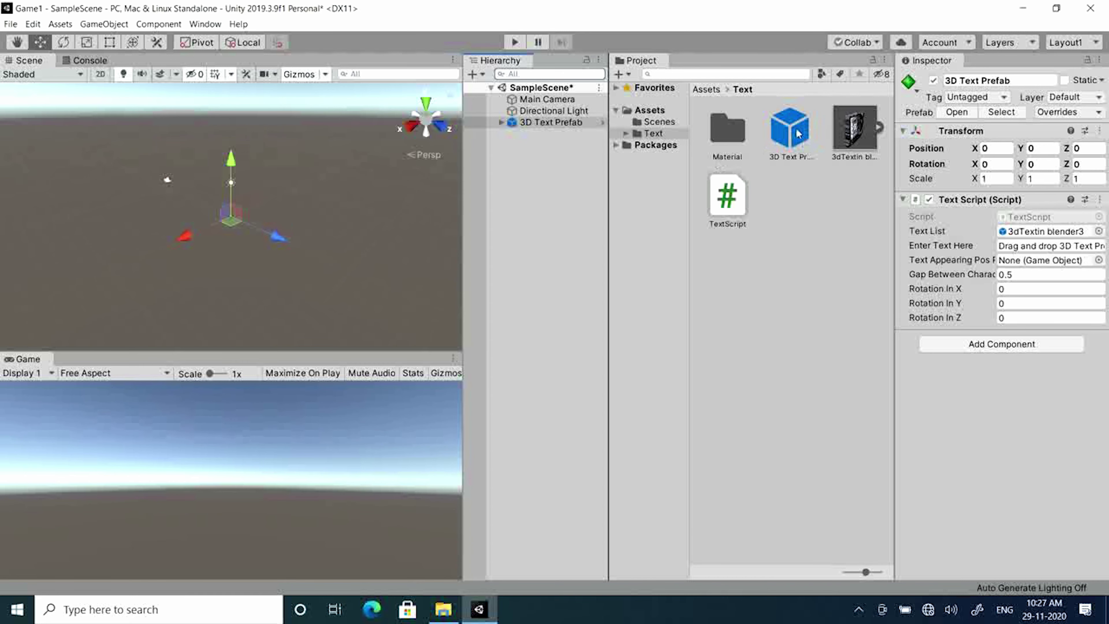
Step: Add two more instances of the 3D Text Prefab to the hierarchy and save the scene
{"action": "left_click_drag", "start_coordinate": [790, 131], "coordinate": [557, 209]}
{"action": "left_click_drag", "start_coordinate": [786, 128], "coordinate": [554, 242]}
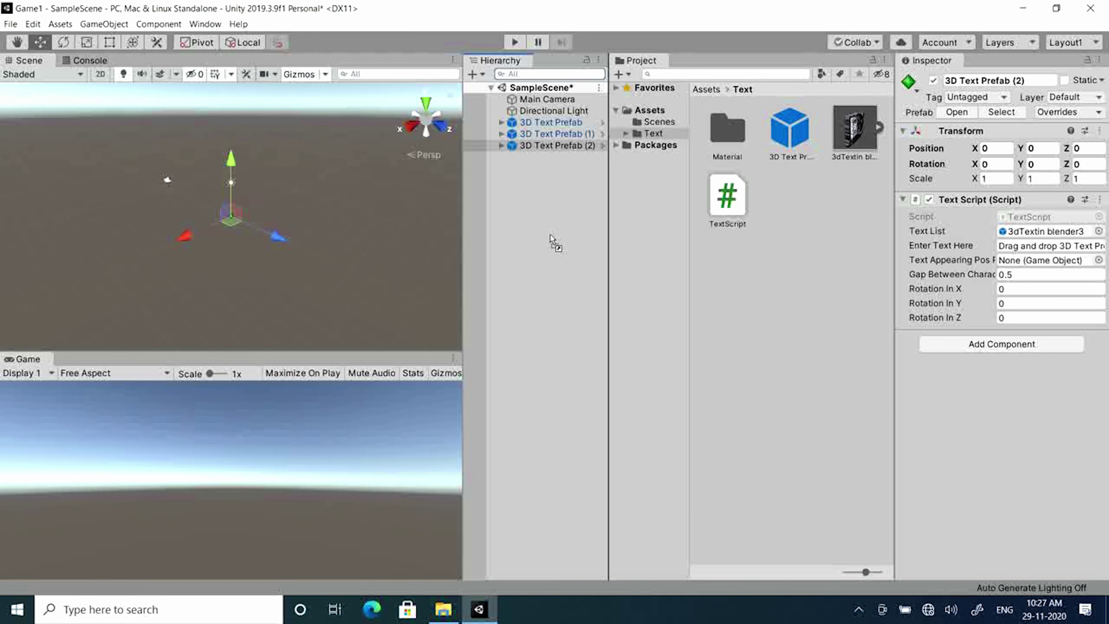
{"action": "key", "text": "ctrl+s"}
Step: Delete the two extra 3D Text Prefab instances from the hierarchy and save the scene
{"action": "left_click", "coordinate": [559, 135], "text": "shift"}
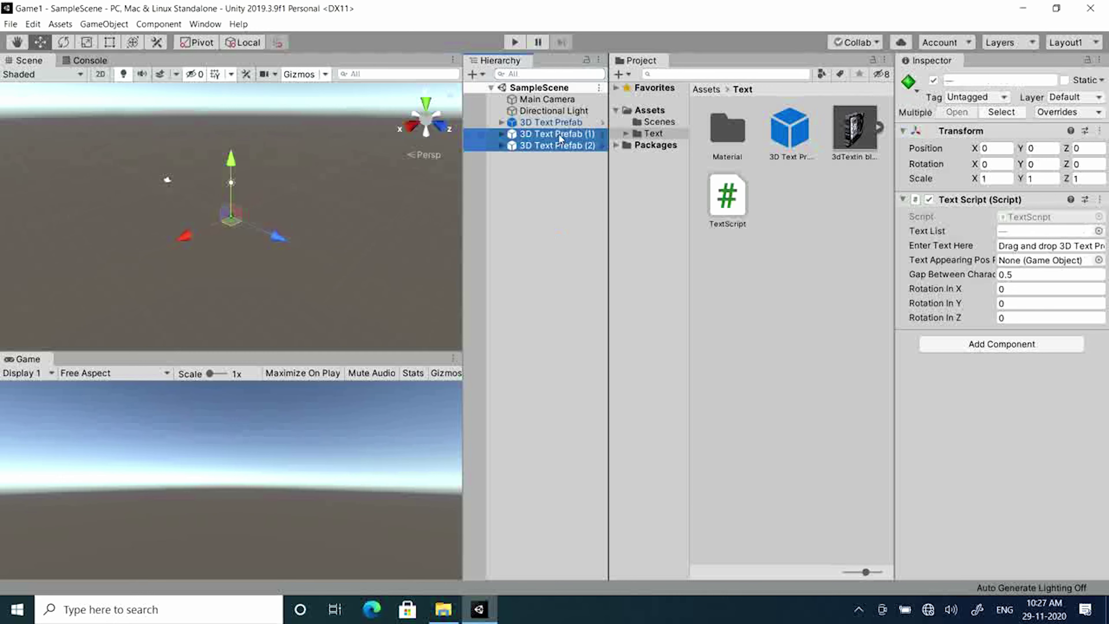
{"action": "key", "text": "Delete"}
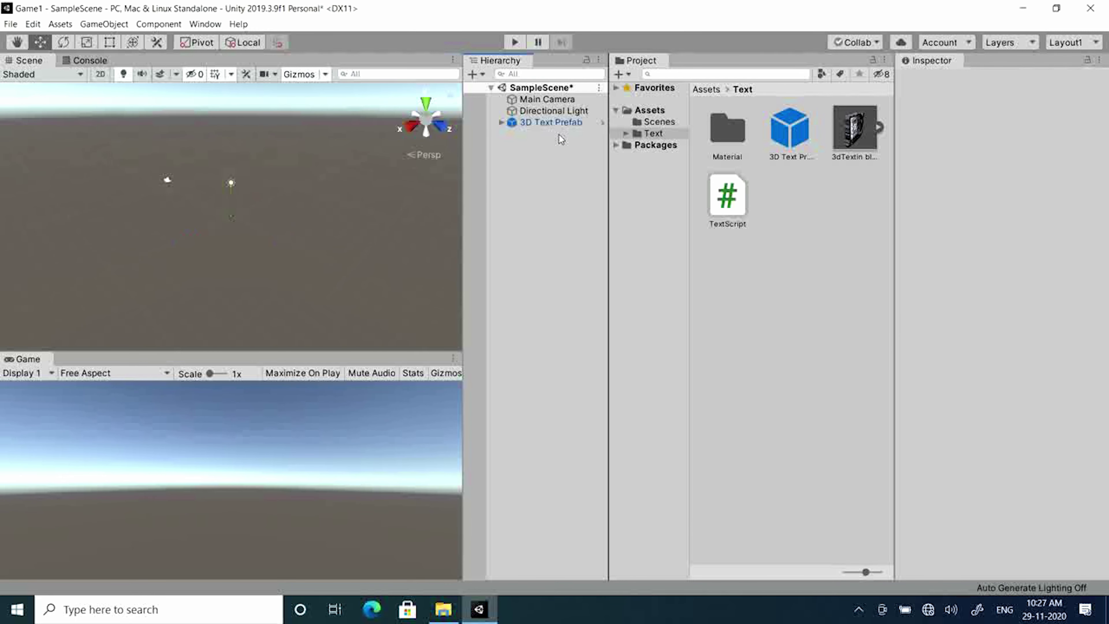
{"action": "key", "text": "ctrl+s"}
Step: Create an empty GameObject at the root of the SampleScene hierarchy and rename it Pos1
{"action": "left_click", "coordinate": [552, 125]}
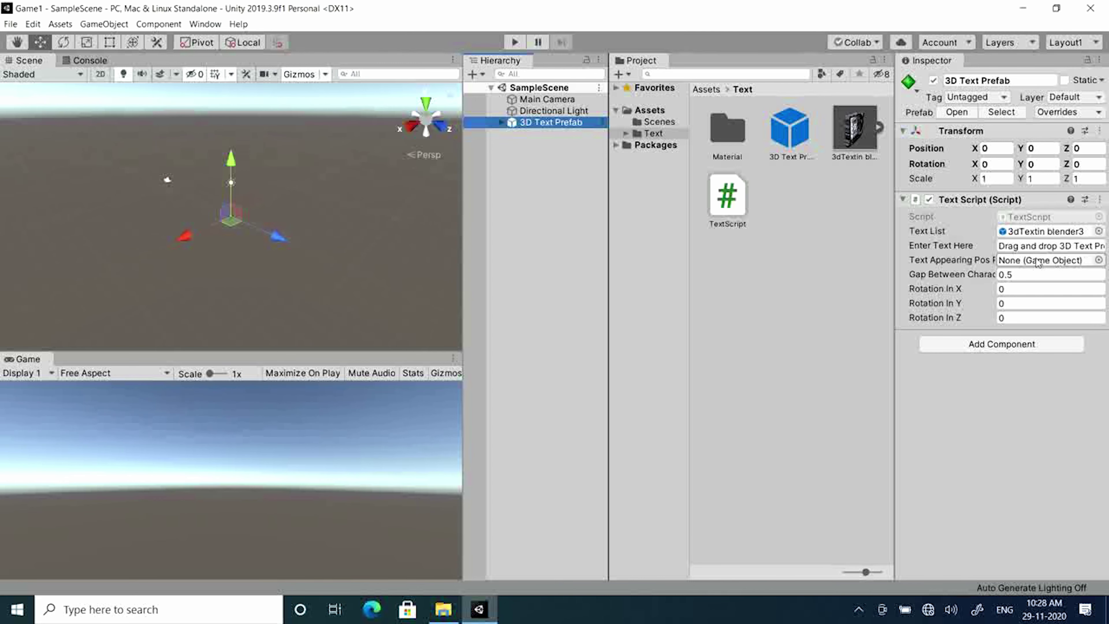
{"action": "left_click", "coordinate": [529, 196]}
{"action": "right_click", "coordinate": [529, 195]}
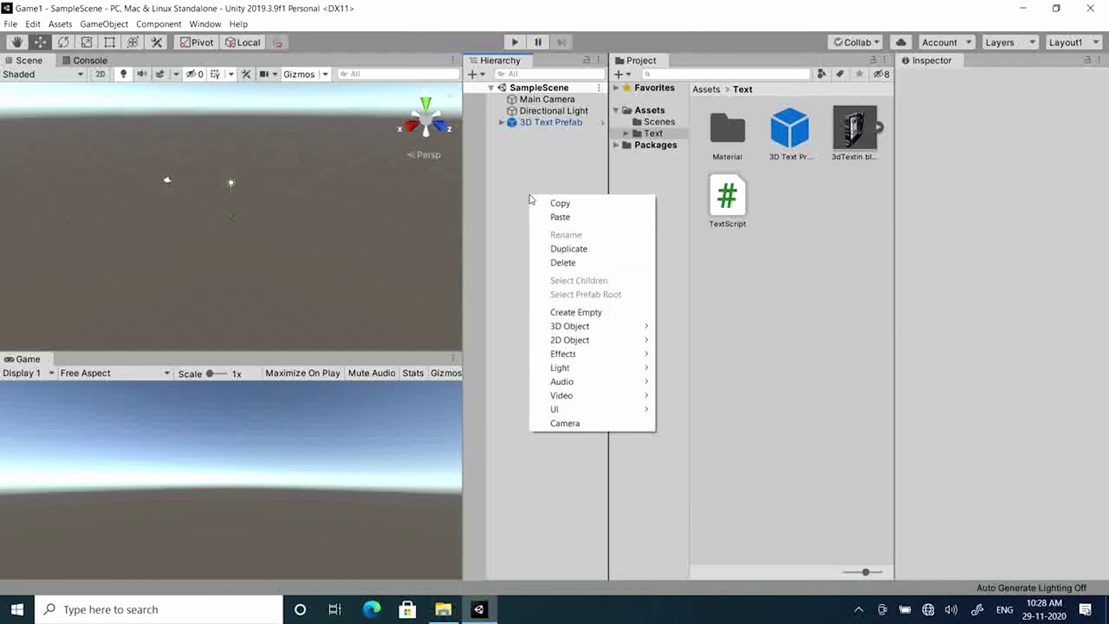
{"action": "left_click", "coordinate": [601, 318]}
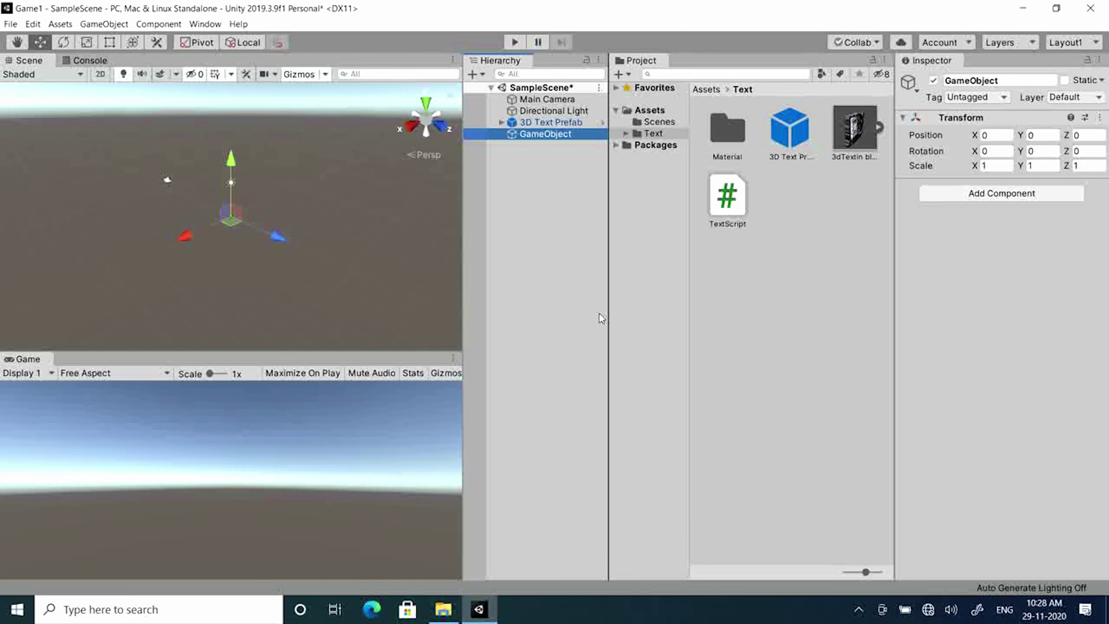
{"action": "key", "text": "F2"}
{"action": "type", "text": "P"}
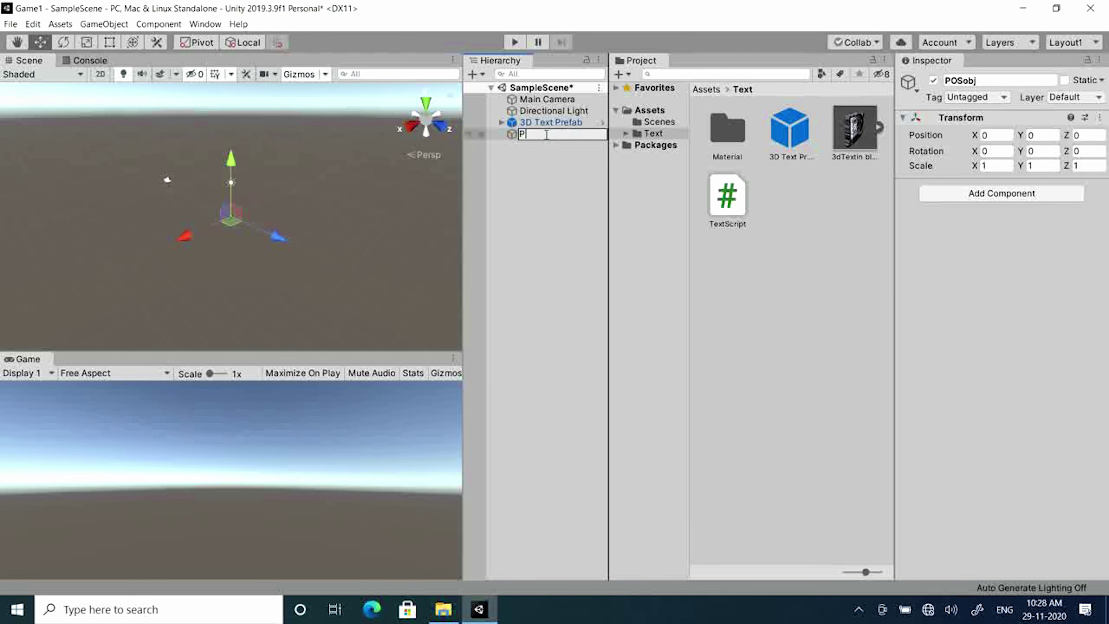
{"action": "type", "text": "os1"}
{"action": "key", "text": "Return"}
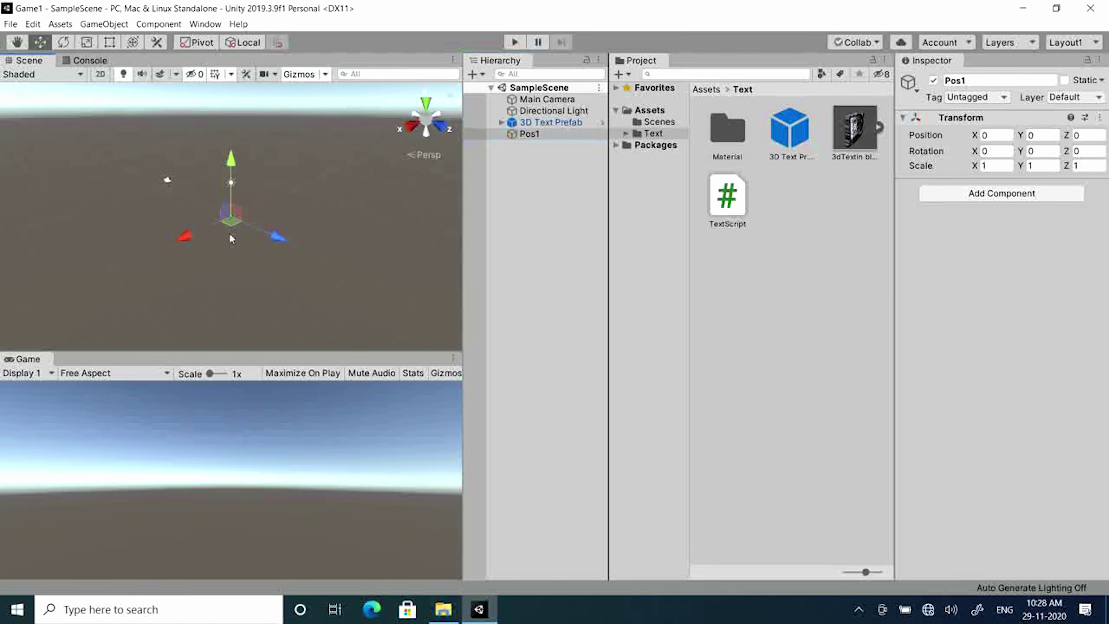
Step: Examine where the Main Camera and Pos1 sit relative to each other in the Scene view
{"action": "left_click", "coordinate": [547, 99]}
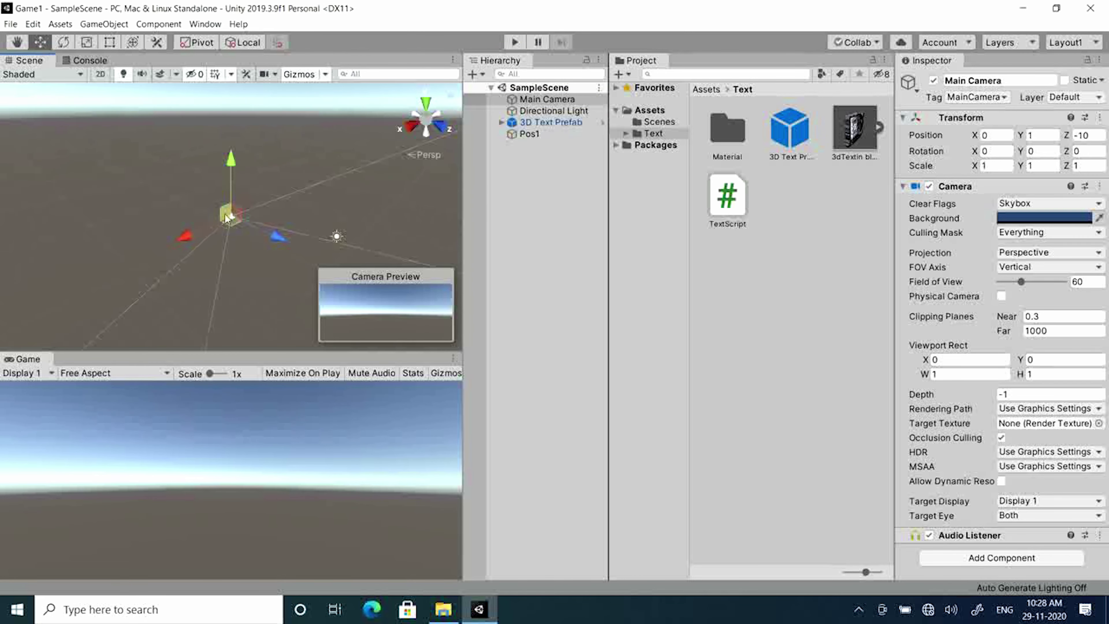
{"action": "left_click_drag", "start_coordinate": [224, 213], "coordinate": [409, 173], "text": "alt"}
{"action": "double_click", "coordinate": [529, 134]}
{"action": "left_click", "coordinate": [547, 99]}
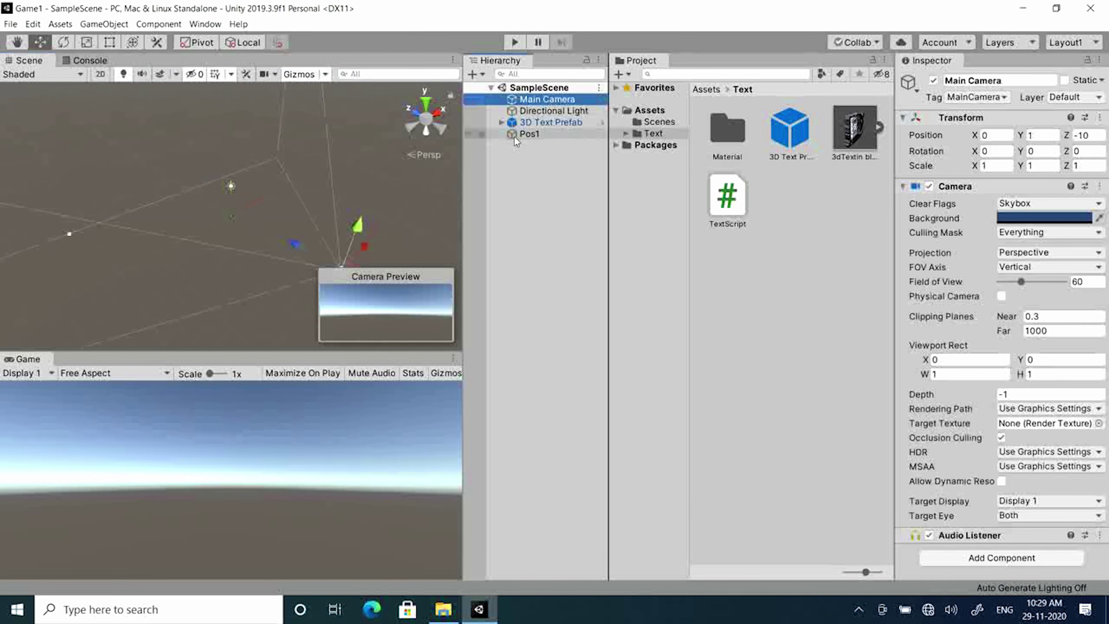
{"action": "left_click", "coordinate": [529, 214]}
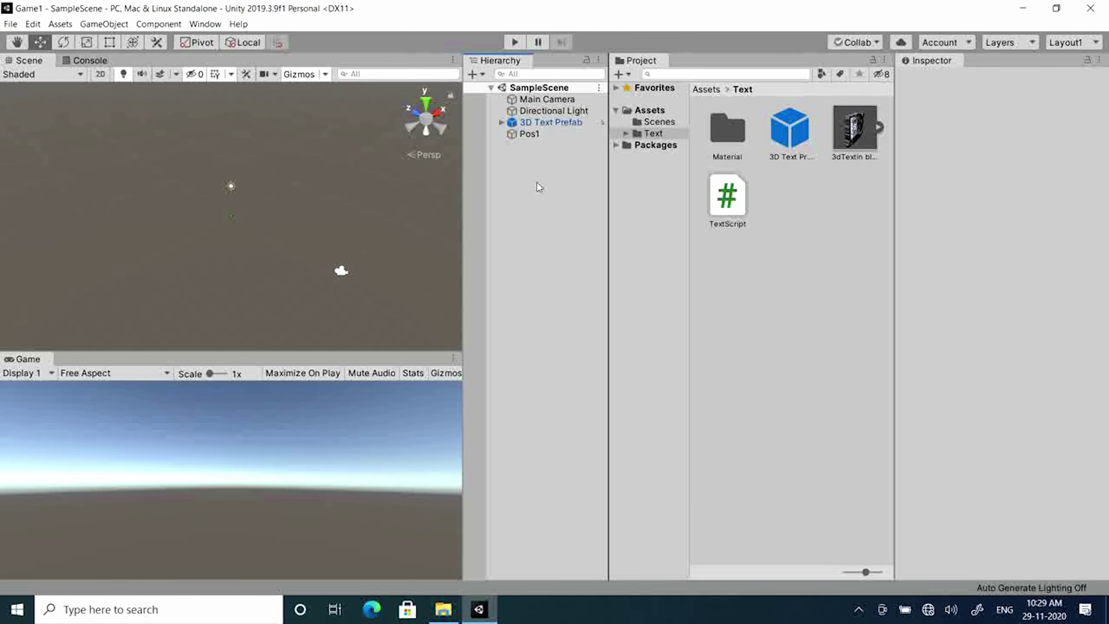
Step: Assign Pos1 as the Text Appearing Pos object in the 3D Text Prefab's Text Script and save the scene
{"action": "left_click", "coordinate": [531, 135]}
{"action": "left_click", "coordinate": [542, 122]}
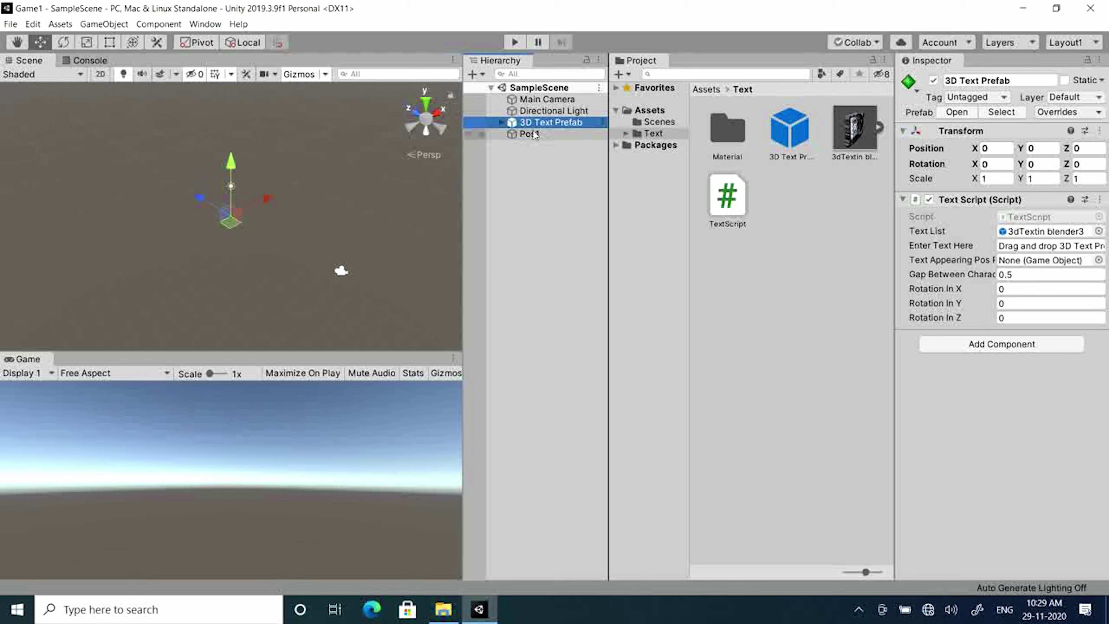
{"action": "left_click_drag", "start_coordinate": [530, 133], "coordinate": [1017, 262]}
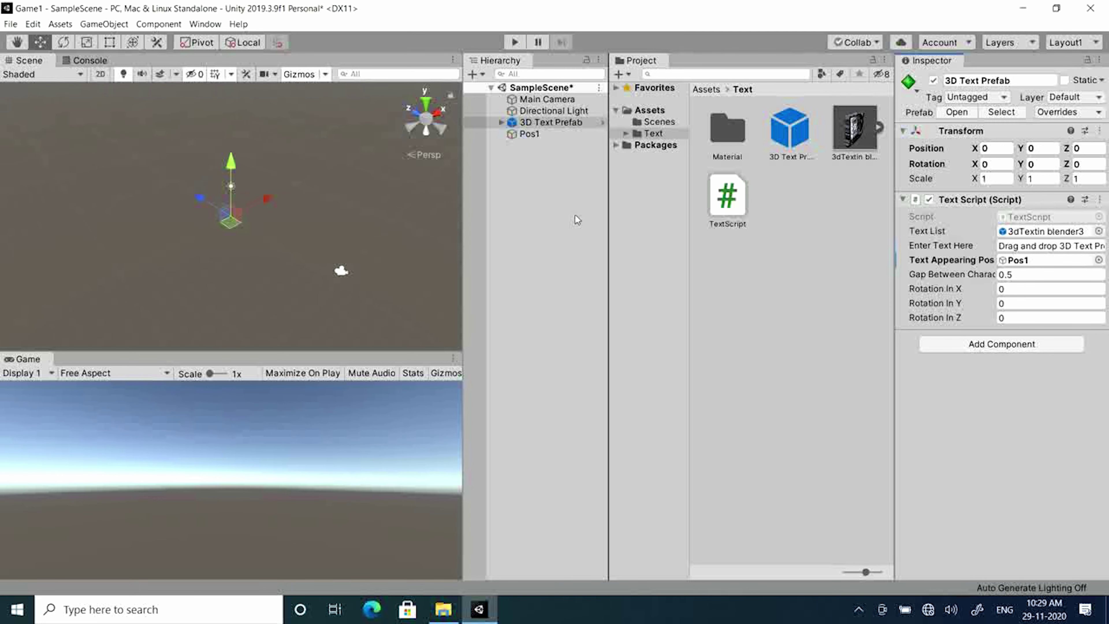
{"action": "key", "text": "ctrl+s"}
Step: Run the scene, inspect the generated 3D text and the Main Camera in the Scene view, and stop playback
{"action": "left_click", "coordinate": [514, 42]}
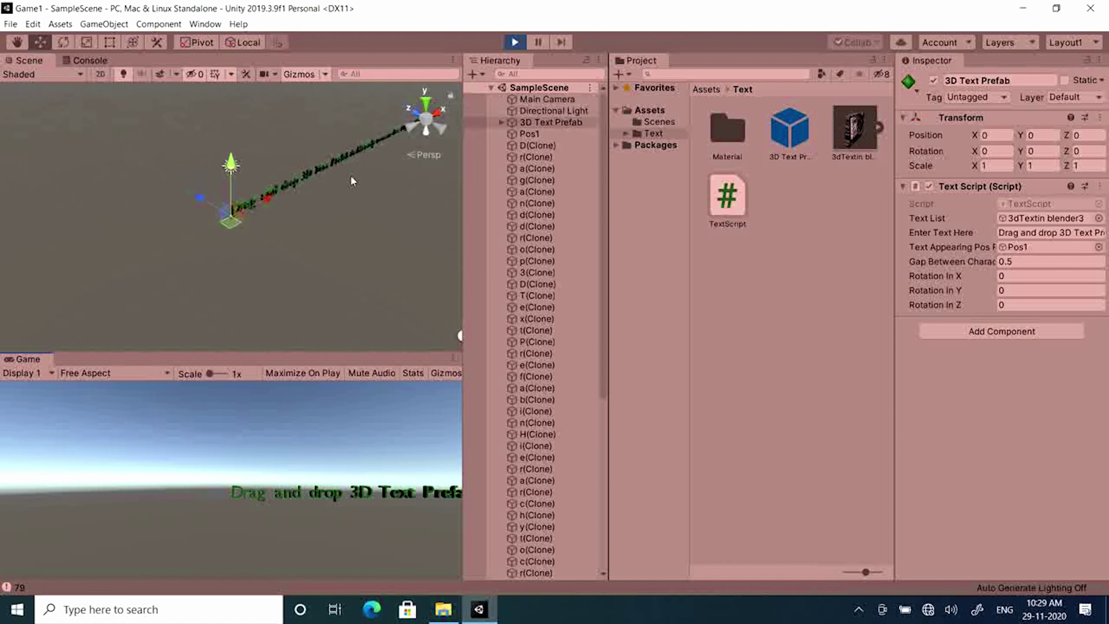
{"action": "middle_click_drag", "start_coordinate": [358, 177], "coordinate": [202, 156]}
{"action": "left_click", "coordinate": [547, 99]}
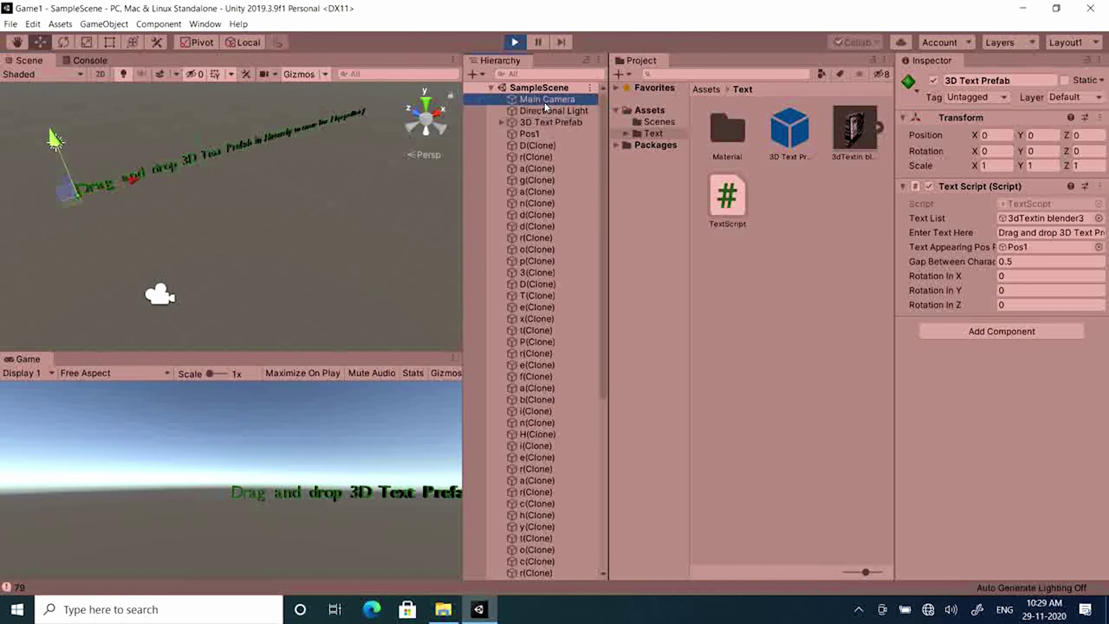
{"action": "key", "text": "f"}
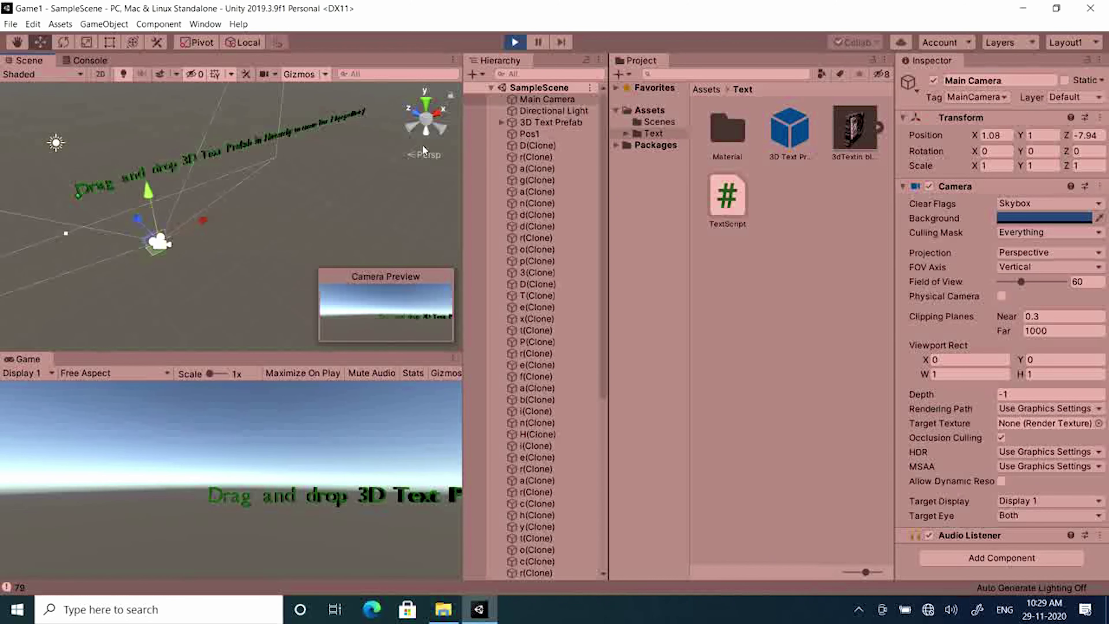
{"action": "key", "text": "ctrl+p"}
Step: Set Pos1's Y rotation to 30, save the scene and run it
{"action": "left_click", "coordinate": [531, 136]}
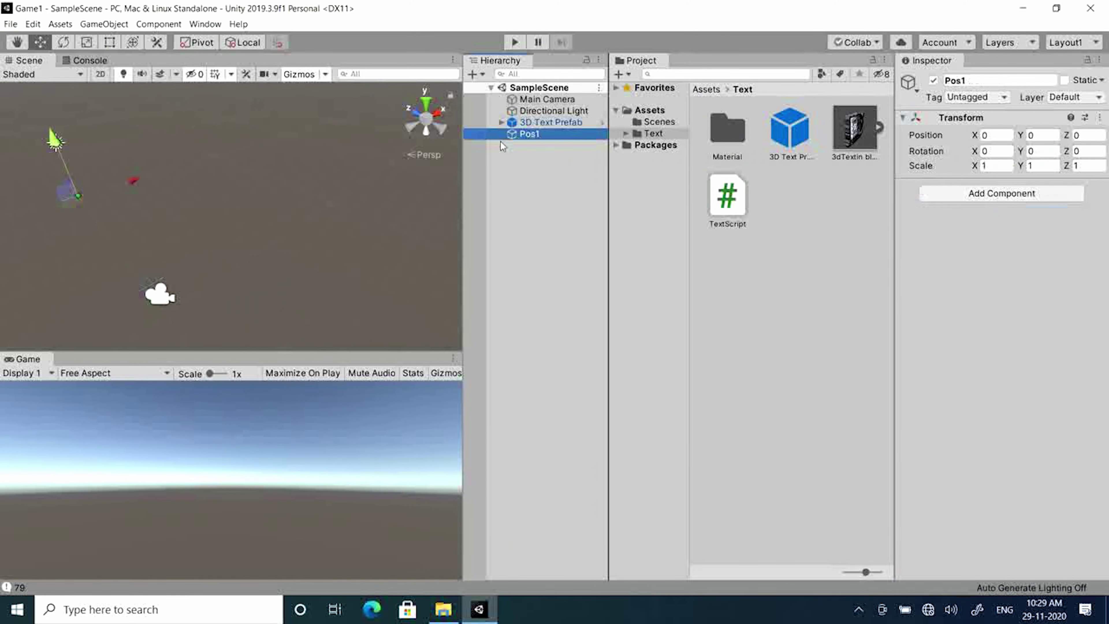
{"action": "key", "text": "e"}
{"action": "left_click", "coordinate": [1040, 150]}
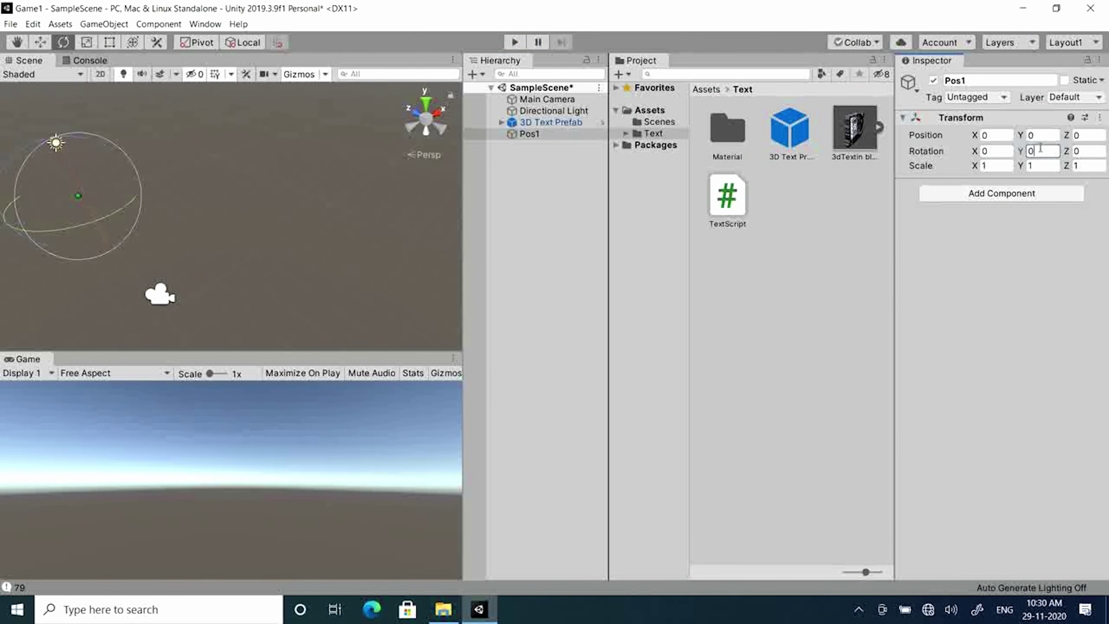
{"action": "key", "text": "BackSpace"}
{"action": "type", "text": "30"}
{"action": "left_click", "coordinate": [572, 268]}
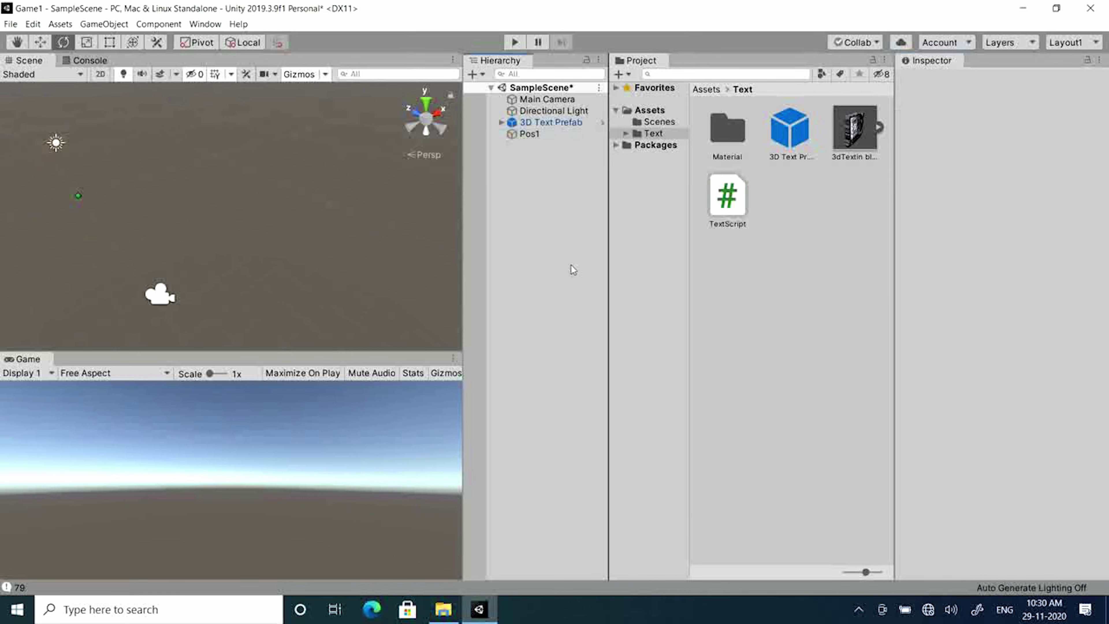
{"action": "left_click", "coordinate": [549, 137]}
{"action": "key", "text": "ctrl+s"}
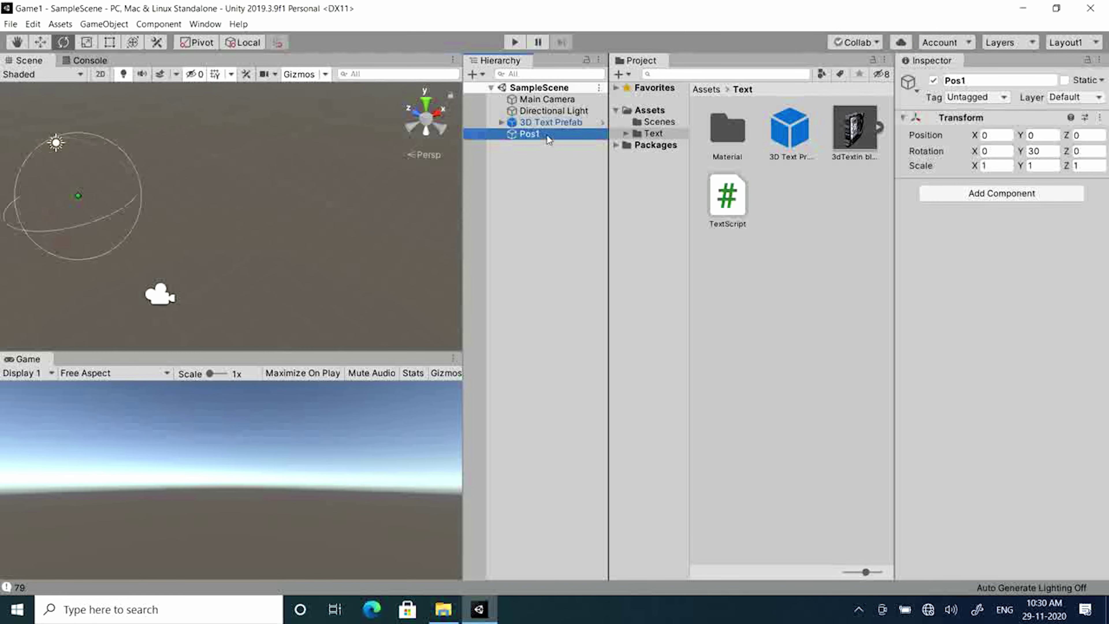
{"action": "left_click", "coordinate": [514, 44]}
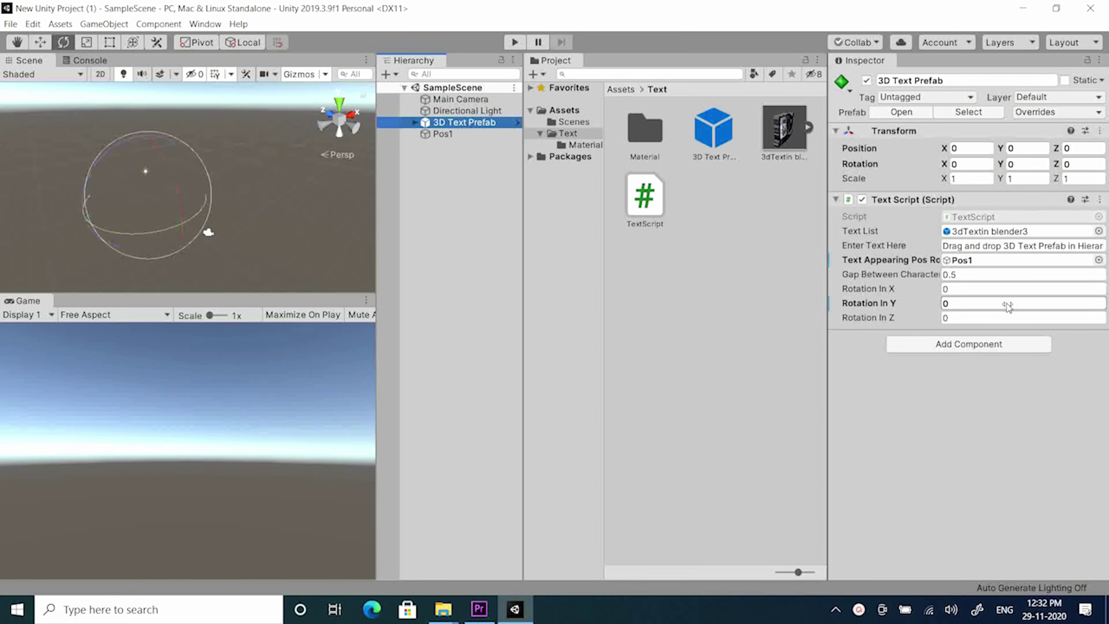
Step: Set Rotation In Y to 45 in the 3D Text Prefab's Text Script and save the scene
{"action": "left_click", "coordinate": [981, 303]}
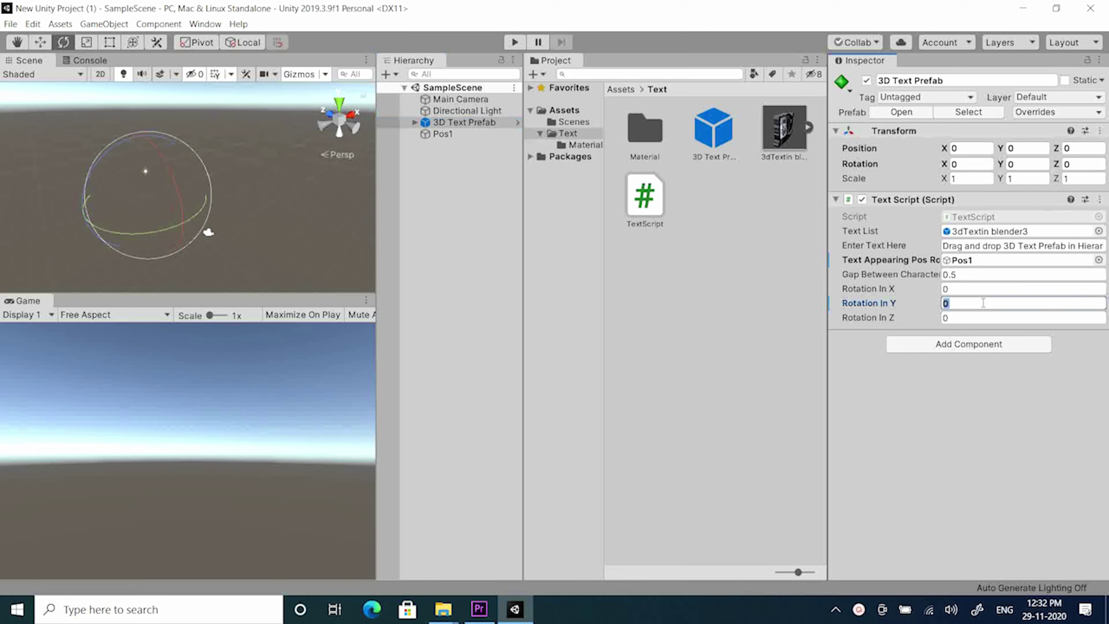
{"action": "type", "text": "4"}
{"action": "key", "text": "ctrl+s"}
{"action": "left_click", "coordinate": [747, 327]}
{"action": "left_click", "coordinate": [489, 123]}
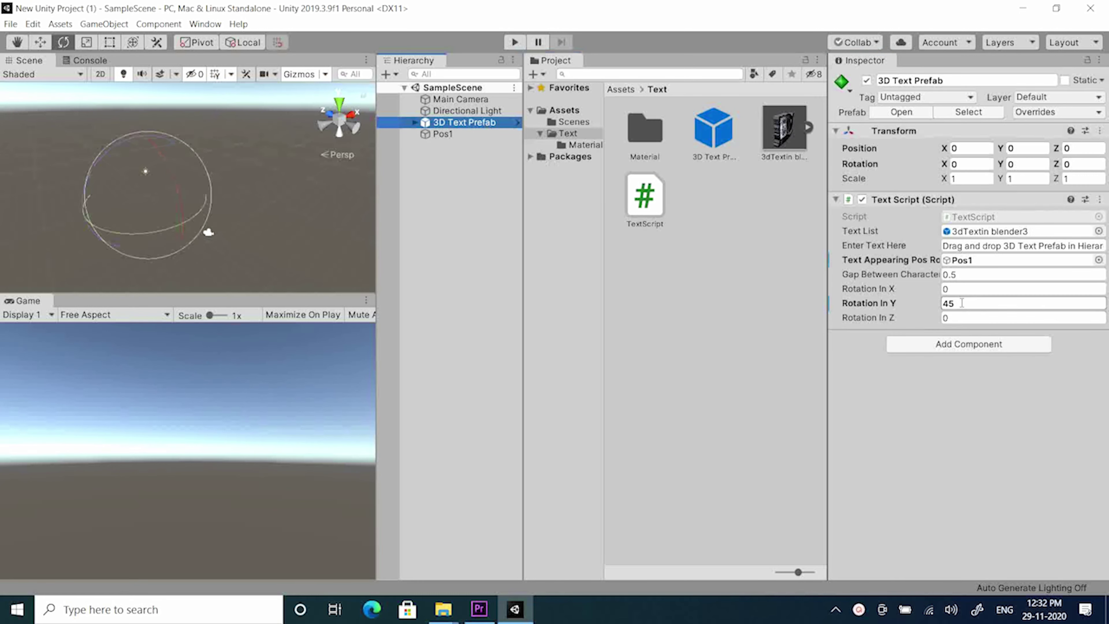
Step: Run the scene, examine the rotation of the generated letters from above and from the back view, and stop playback
{"action": "left_click", "coordinate": [513, 43]}
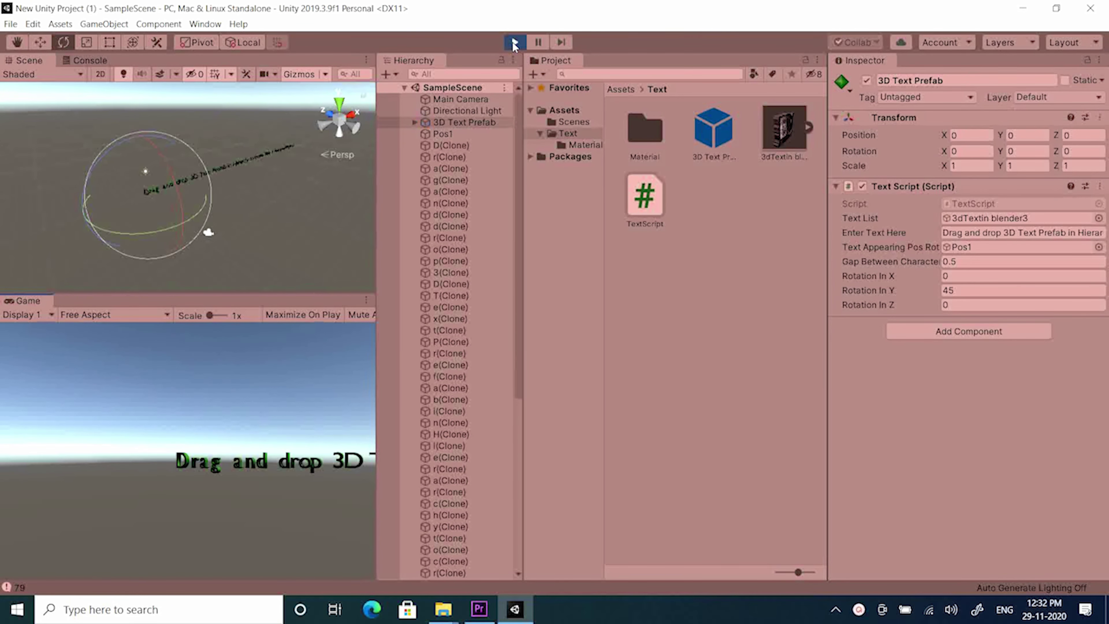
{"action": "scroll", "coordinate": [203, 202], "scroll_direction": "up", "scroll_amount": 4}
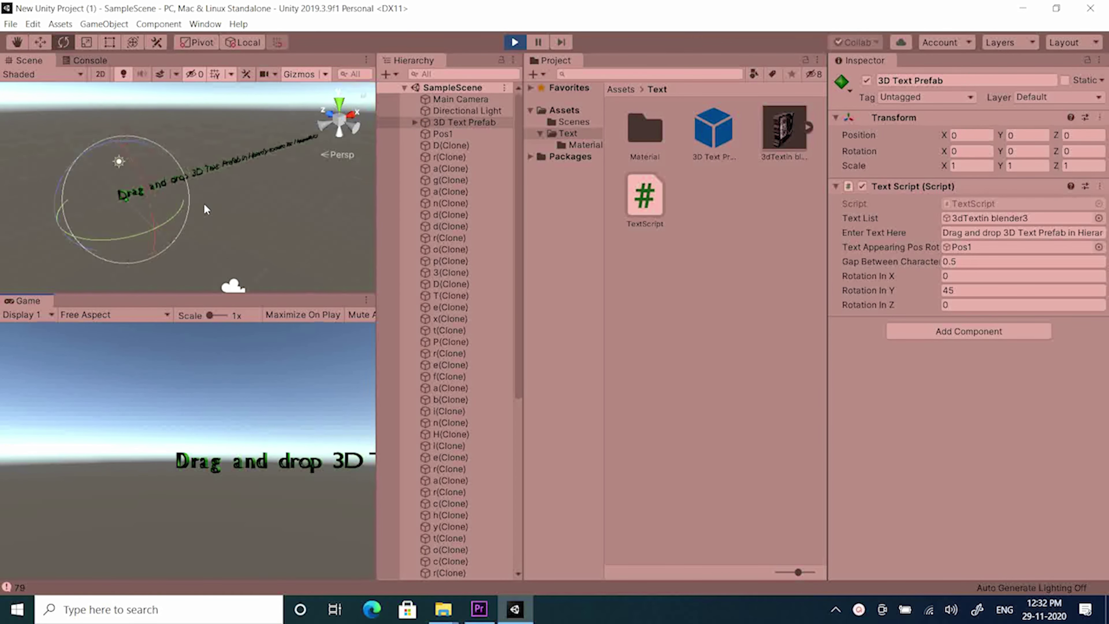
{"action": "scroll", "coordinate": [204, 202], "scroll_direction": "up", "scroll_amount": 5}
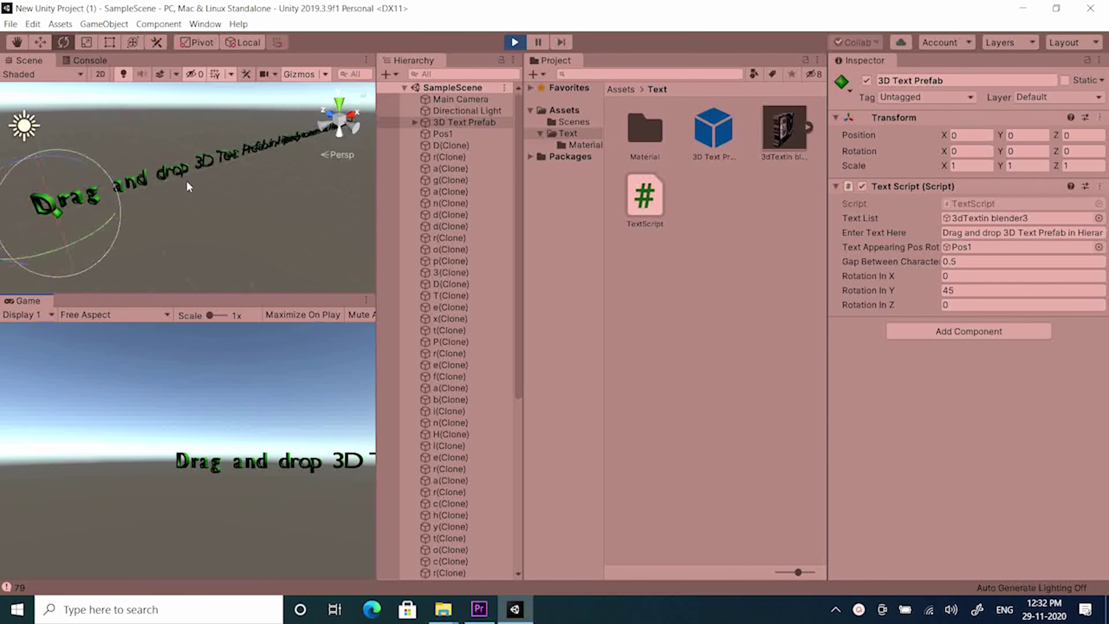
{"action": "left_click_drag", "start_coordinate": [187, 181], "coordinate": [195, 210], "text": "alt"}
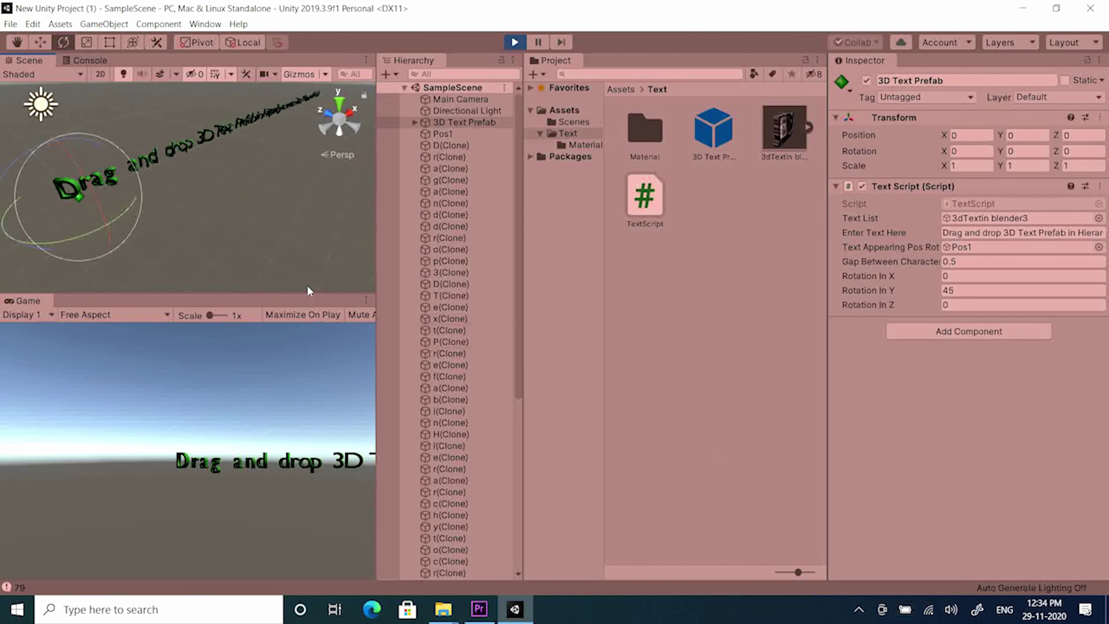
{"action": "left_click_drag", "start_coordinate": [192, 209], "coordinate": [246, 314], "text": "alt"}
{"action": "left_click", "coordinate": [338, 103]}
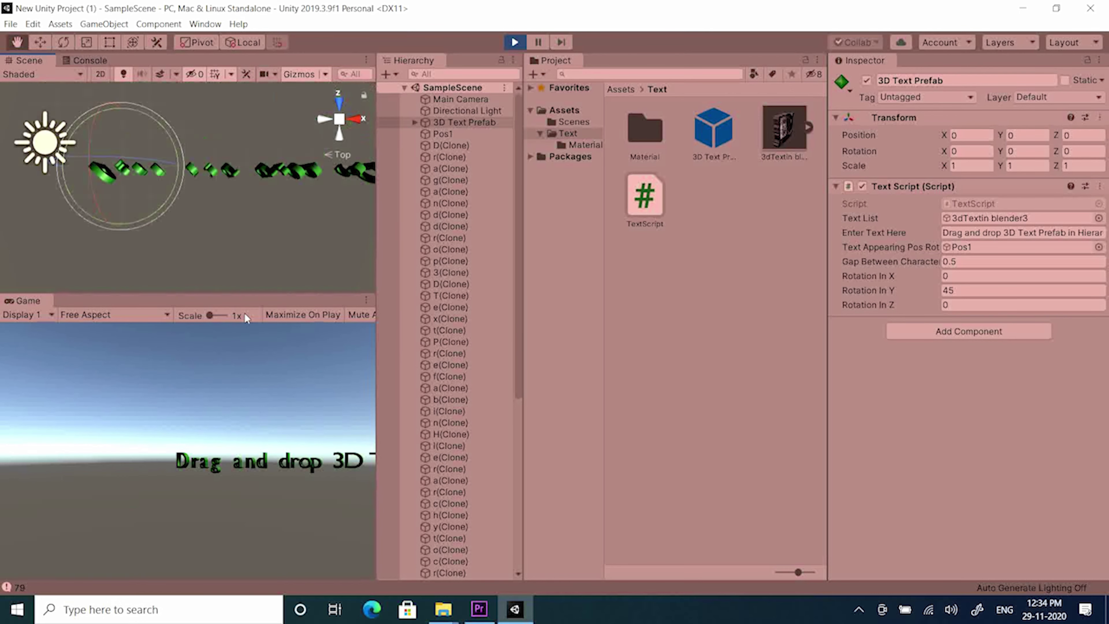
{"action": "left_click", "coordinate": [339, 134]}
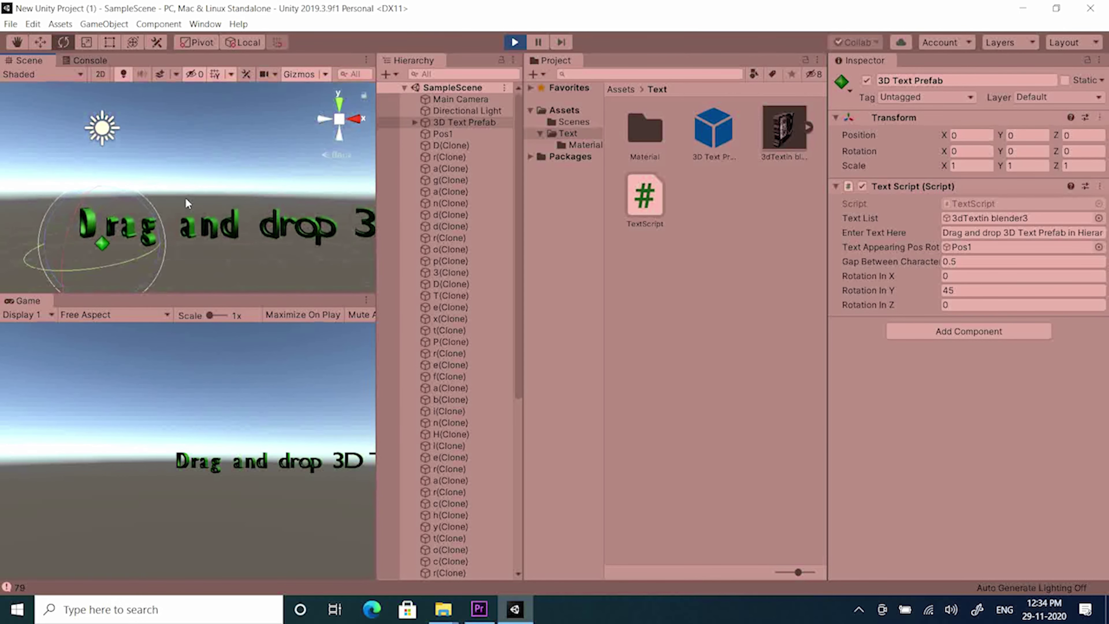
{"action": "left_click", "coordinate": [515, 42]}
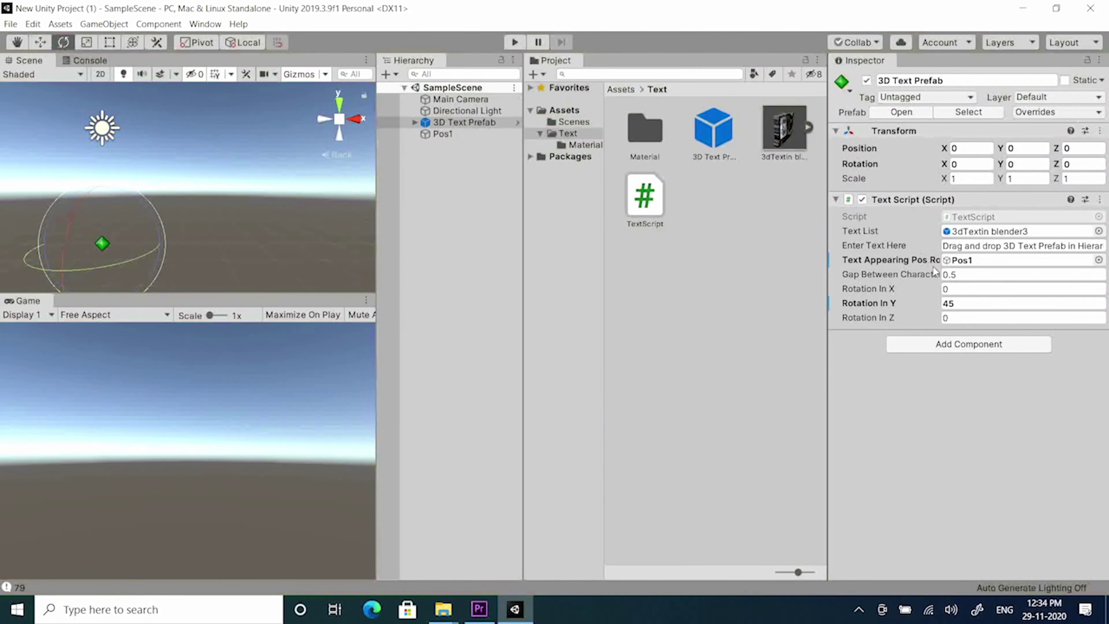
Step: Set Rotation In Y to 0 in the 3D Text Prefab's Text Script and save the scene
{"action": "left_click", "coordinate": [958, 303]}
{"action": "key", "text": "Return"}
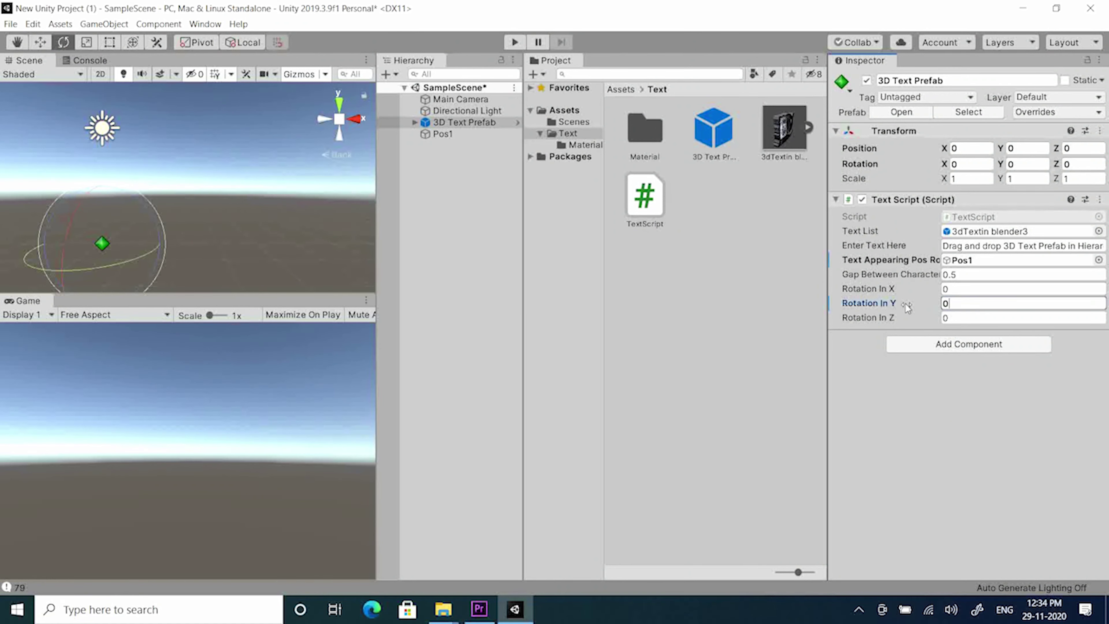
{"action": "left_click", "coordinate": [707, 305]}
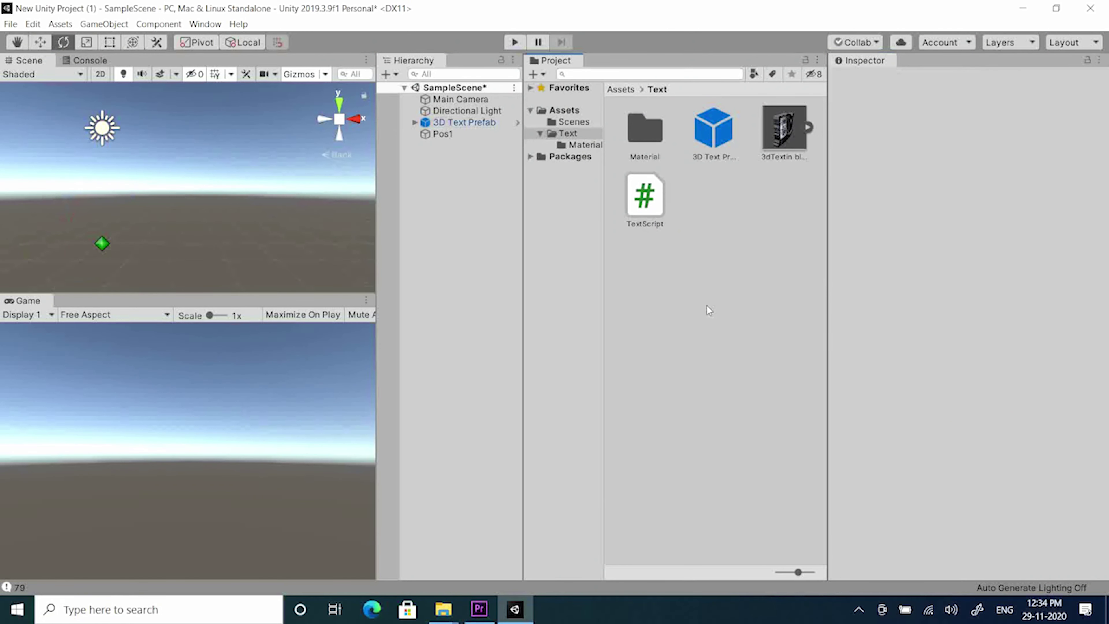
{"action": "left_click", "coordinate": [452, 121]}
{"action": "key", "text": "ctrl+s"}
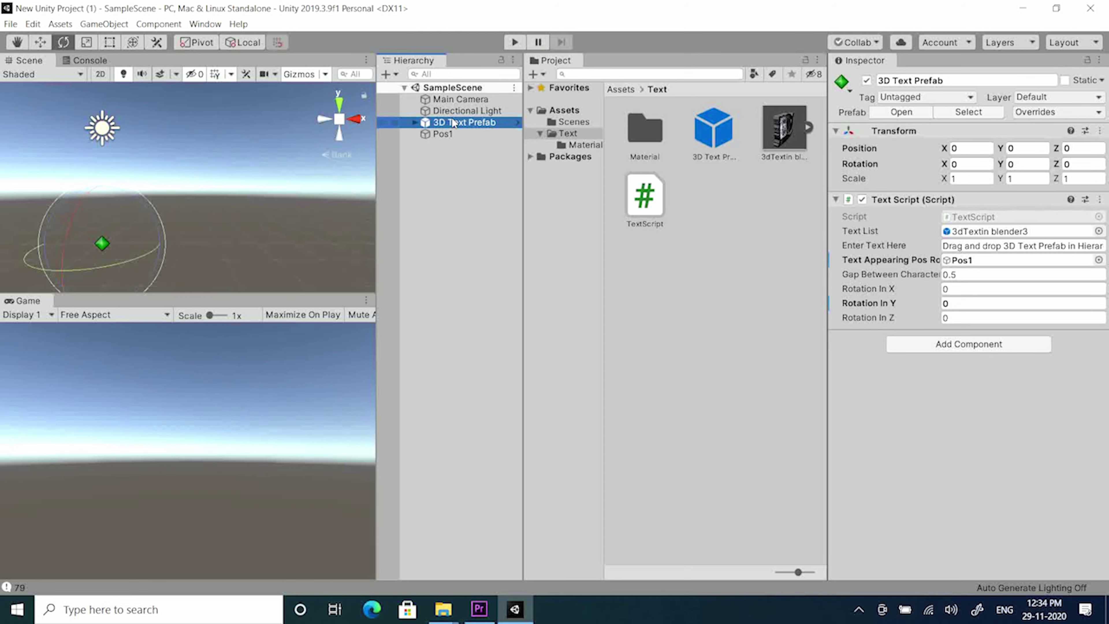
Step: Replace the 3D Text Prefab's display text with "Hi there how are you." and save the scene
{"action": "left_click", "coordinate": [995, 247]}
{"action": "type", "text": "H"}
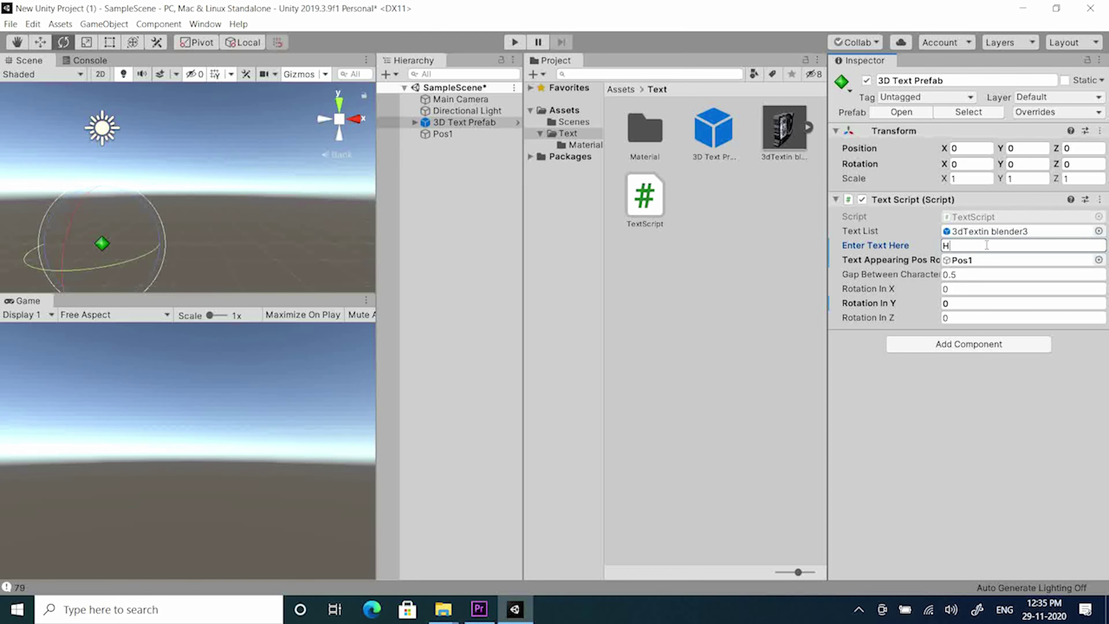
{"action": "type", "text": "i there how are you."}
{"action": "left_click", "coordinate": [474, 123]}
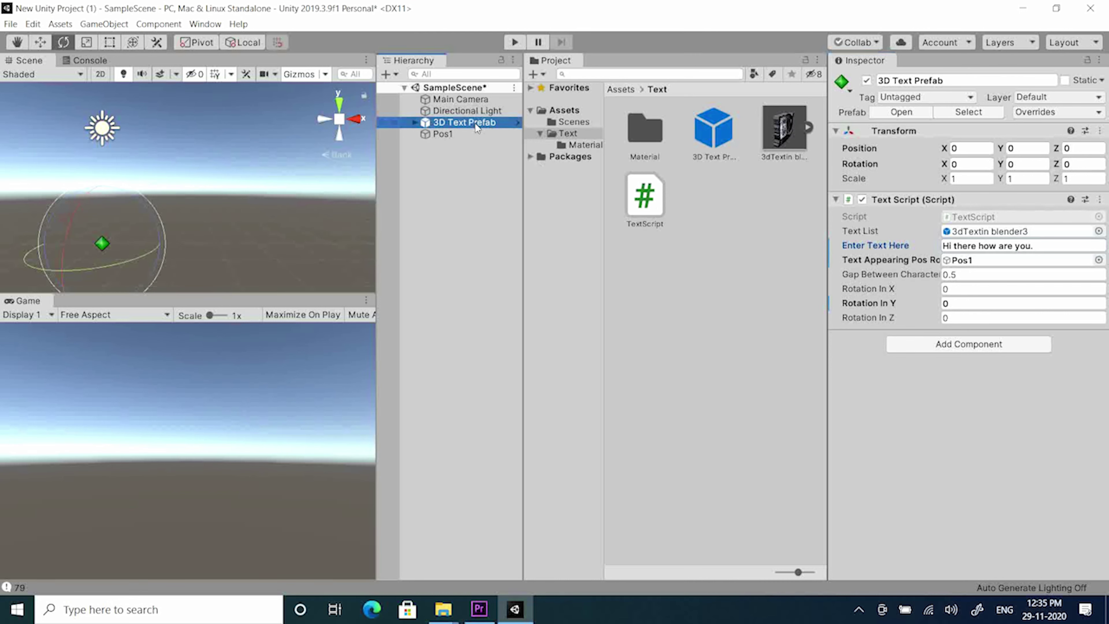
{"action": "key", "text": "ctrl+s"}
Step: Run the scene, check the new 3D text from an angle in the Scene view, and stop playback
{"action": "left_click", "coordinate": [515, 42]}
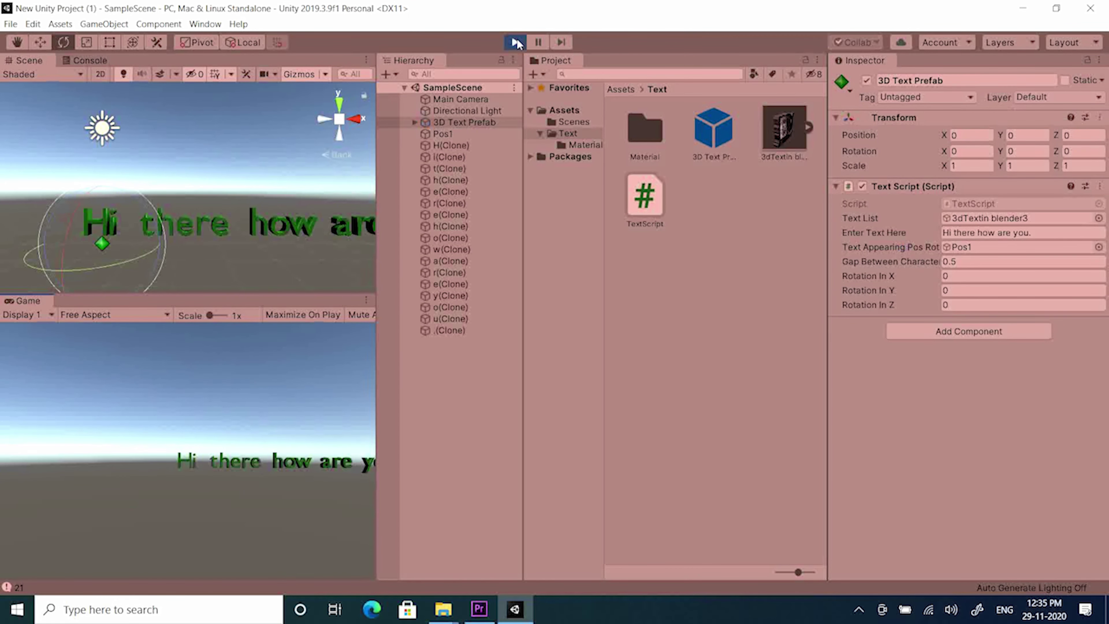
{"action": "left_click_drag", "start_coordinate": [176, 218], "coordinate": [242, 215], "text": "alt"}
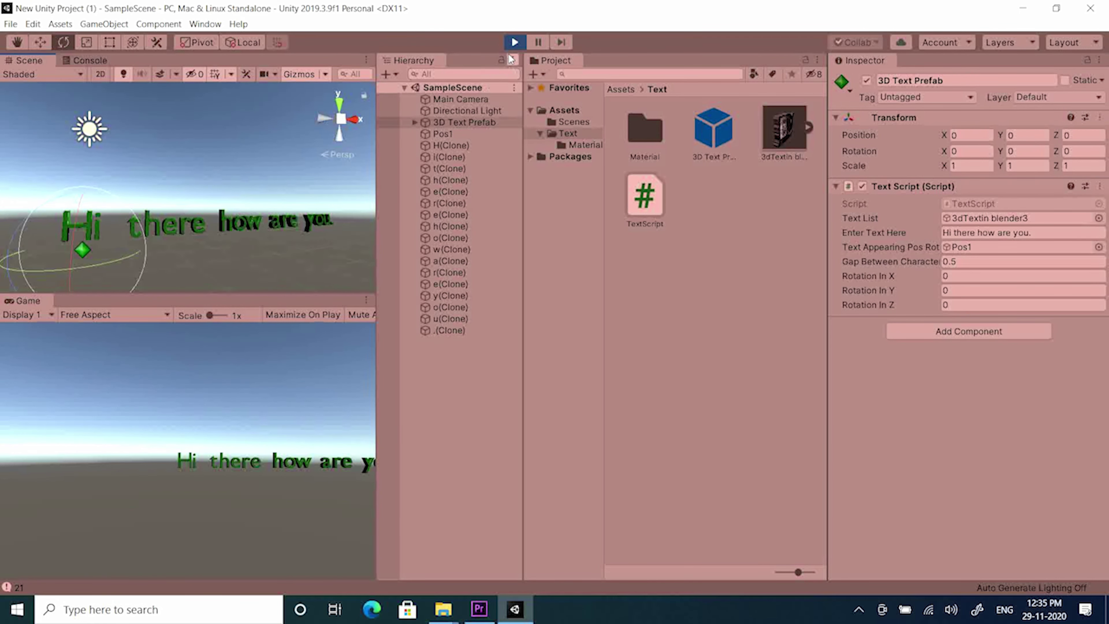
{"action": "left_click", "coordinate": [514, 41]}
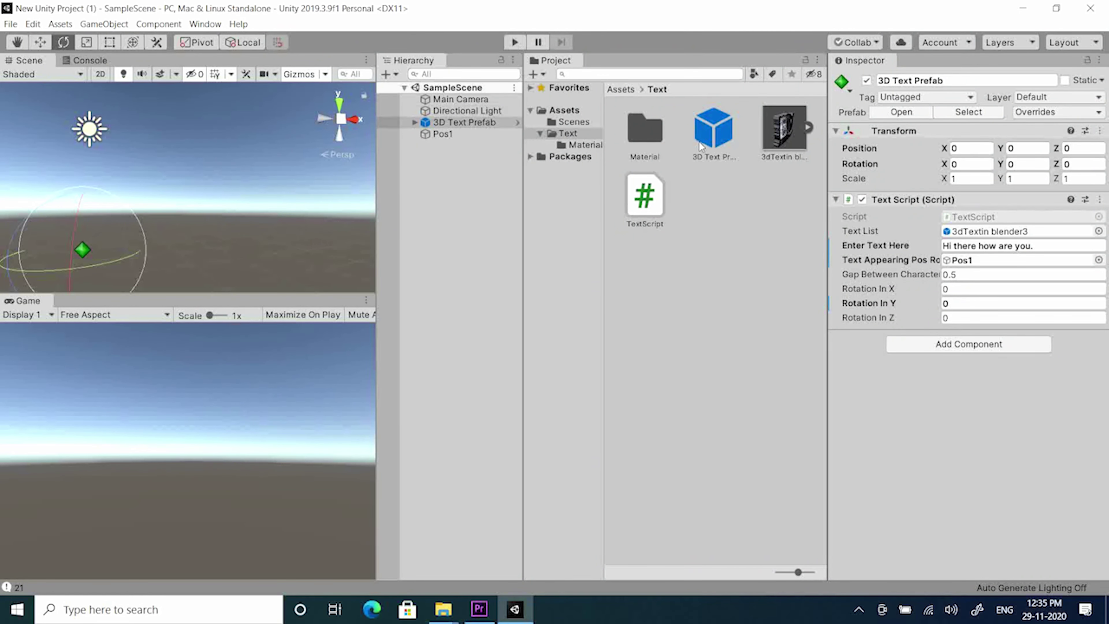
Step: Add two more 3D Text Prefab instances to the hierarchy and duplicate Pos1 twice
{"action": "left_click_drag", "start_coordinate": [713, 131], "coordinate": [500, 166]}
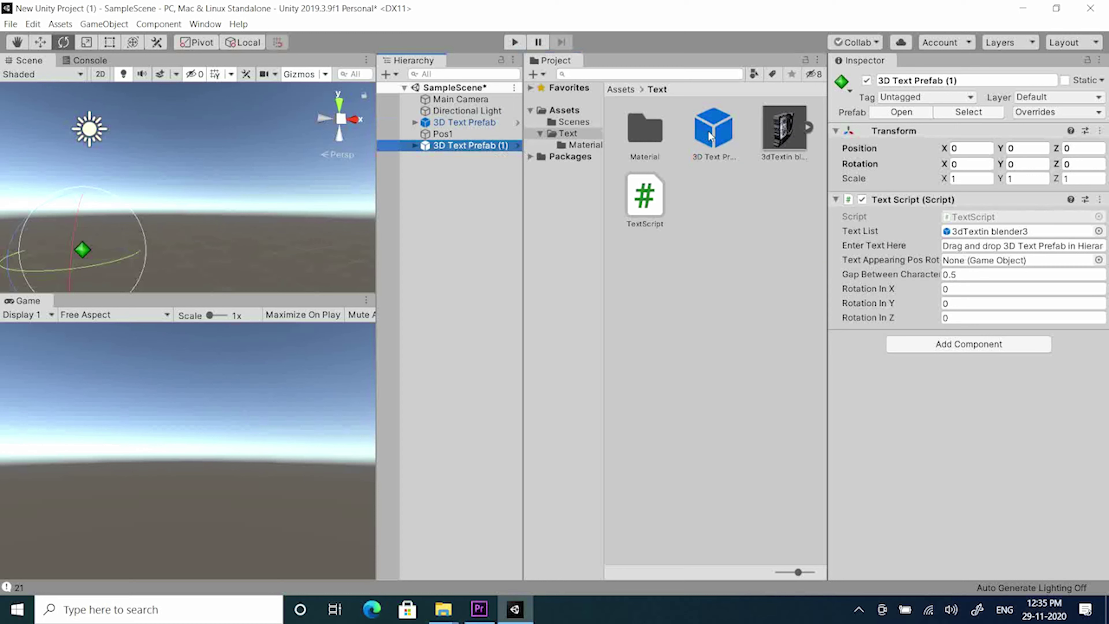
{"action": "left_click_drag", "start_coordinate": [710, 136], "coordinate": [465, 175]}
{"action": "left_click", "coordinate": [458, 133]}
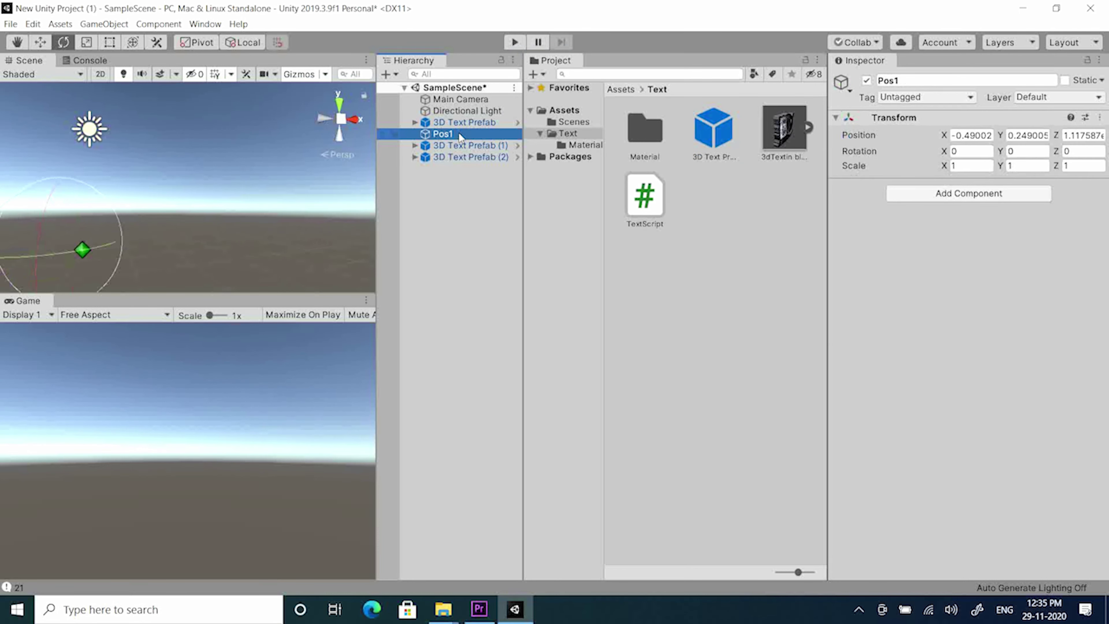
{"action": "key", "text": "ctrl+d"}
{"action": "key", "text": "ctrl+d"}
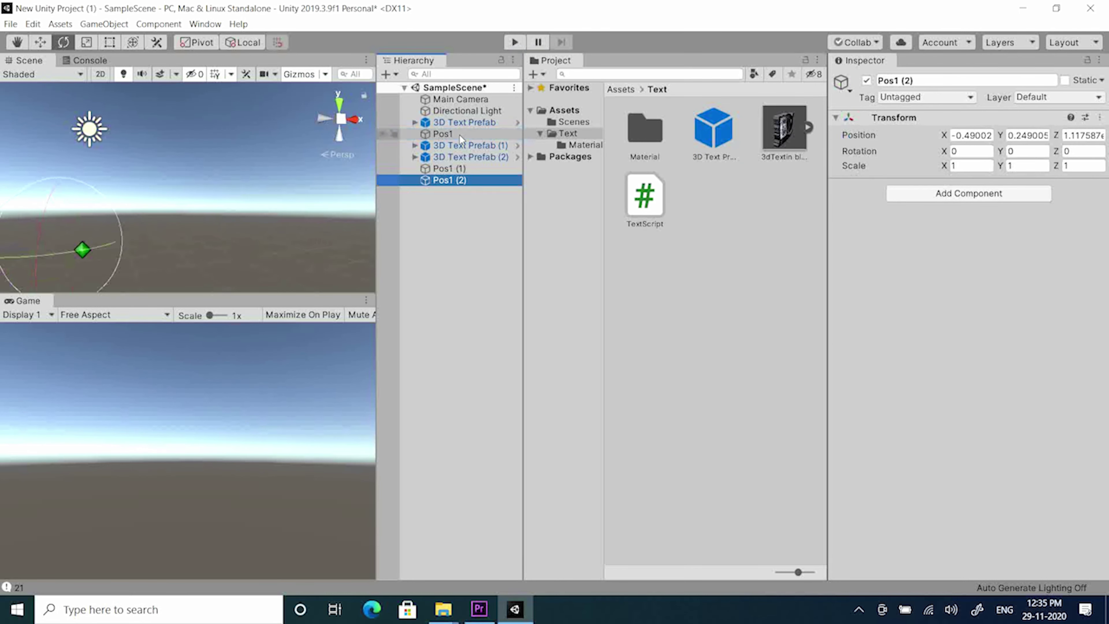
Step: Assign Pos1 (1) as the Text Appearing Pos object of 3D Text Prefab (1), and Pos1 (2) as that of 3D Text Prefab (2)
{"action": "left_click", "coordinate": [470, 145]}
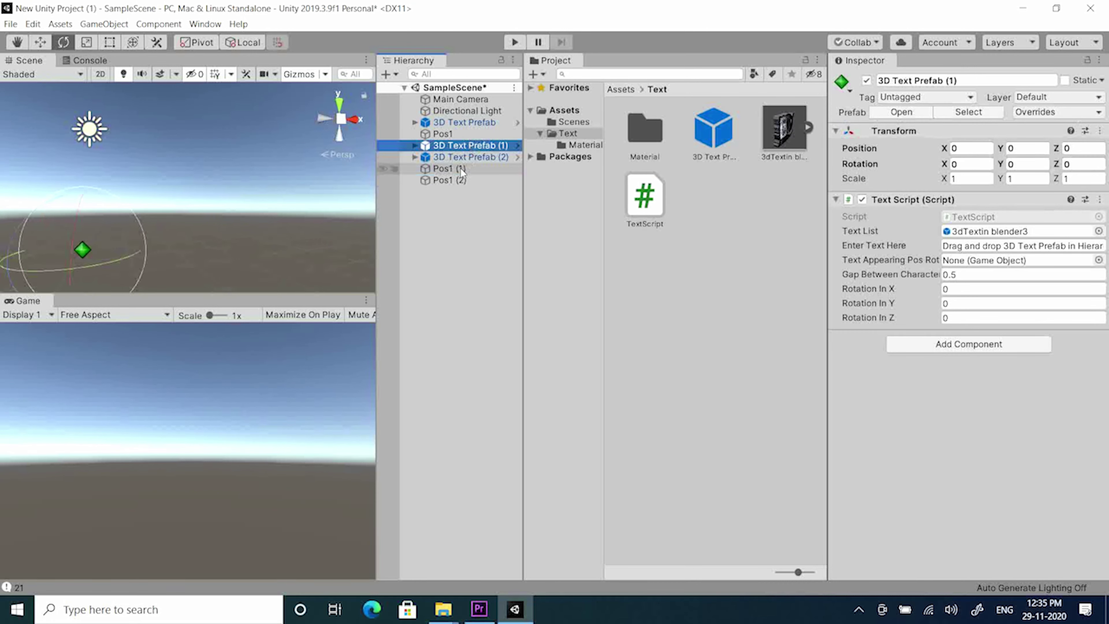
{"action": "left_click_drag", "start_coordinate": [454, 170], "coordinate": [950, 267]}
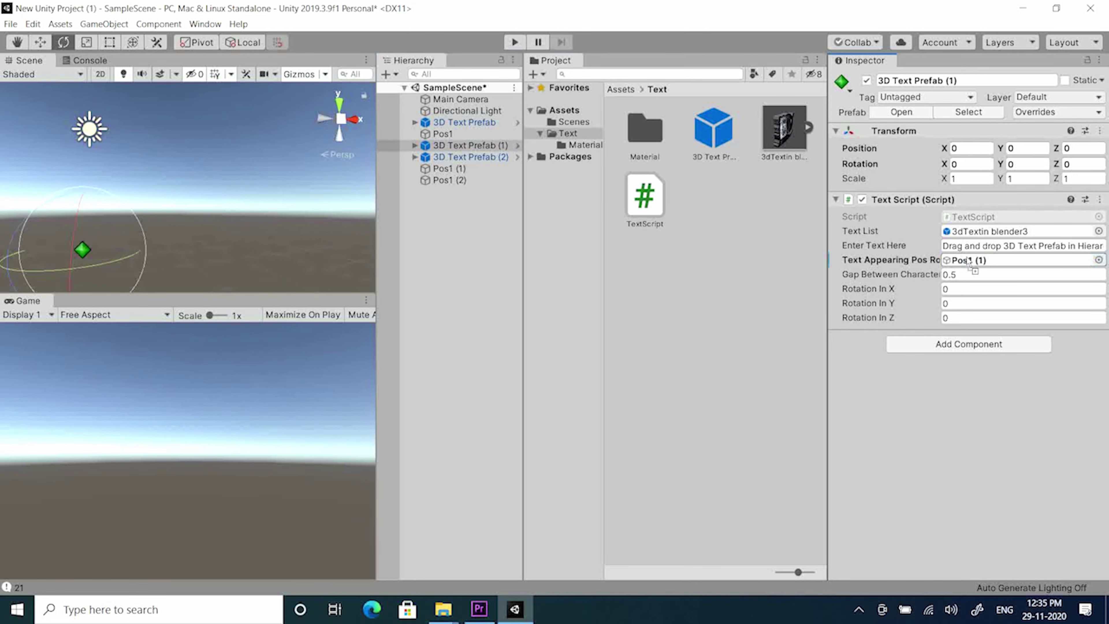
{"action": "left_click", "coordinate": [487, 158]}
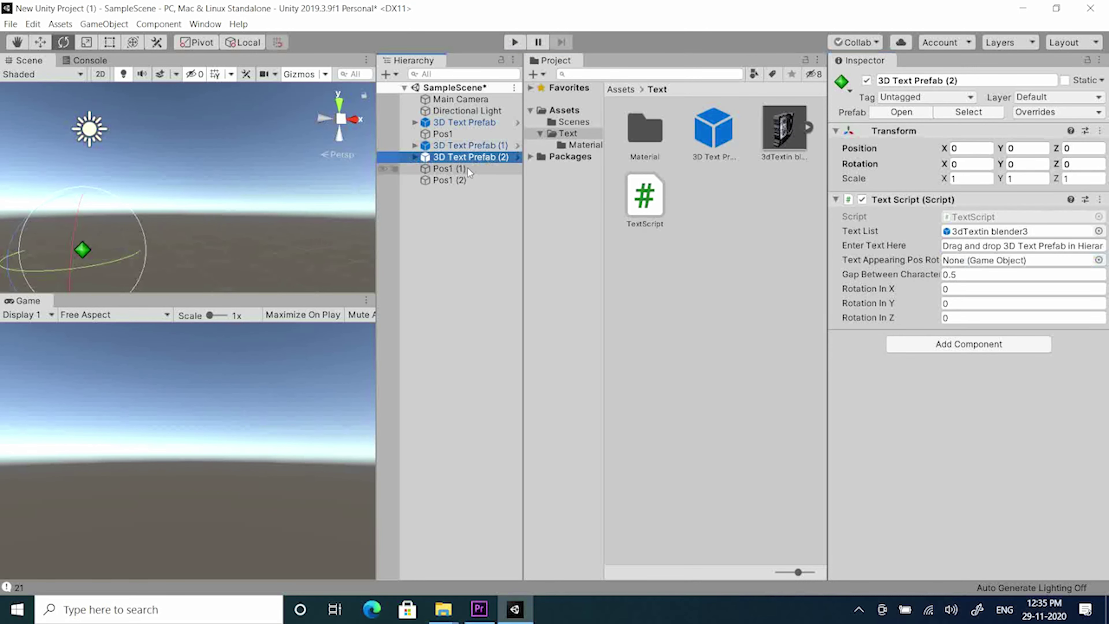
{"action": "left_click_drag", "start_coordinate": [456, 181], "coordinate": [978, 269]}
Step: Replace the display text of 3D Text Prefab (1) with "1234"
{"action": "left_click", "coordinate": [480, 145]}
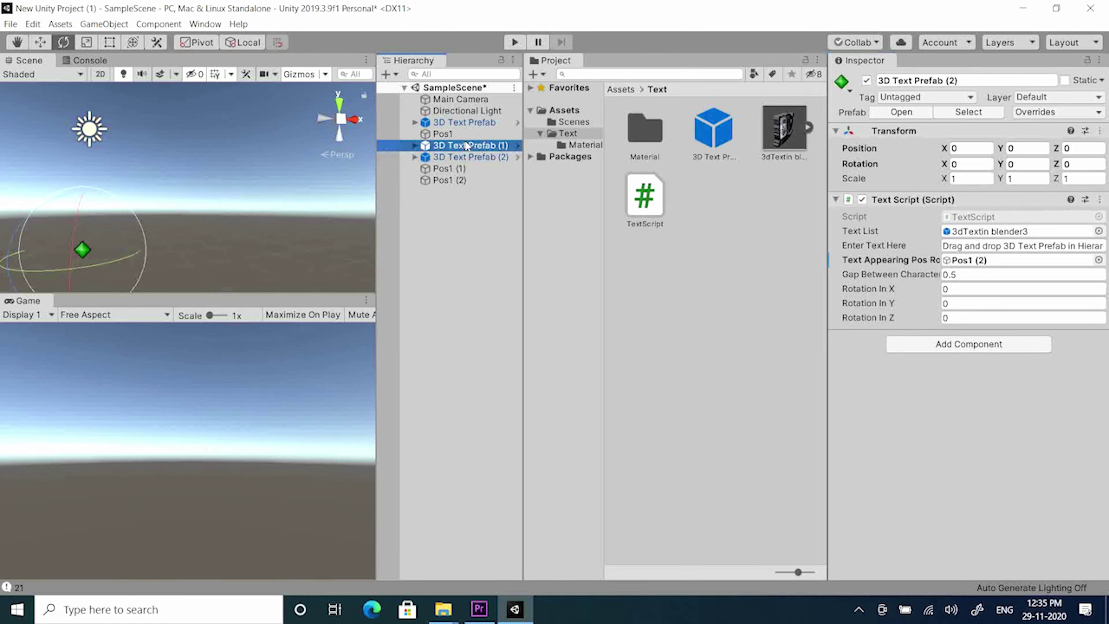
{"action": "left_click", "coordinate": [984, 246]}
{"action": "double_click", "coordinate": [987, 246]}
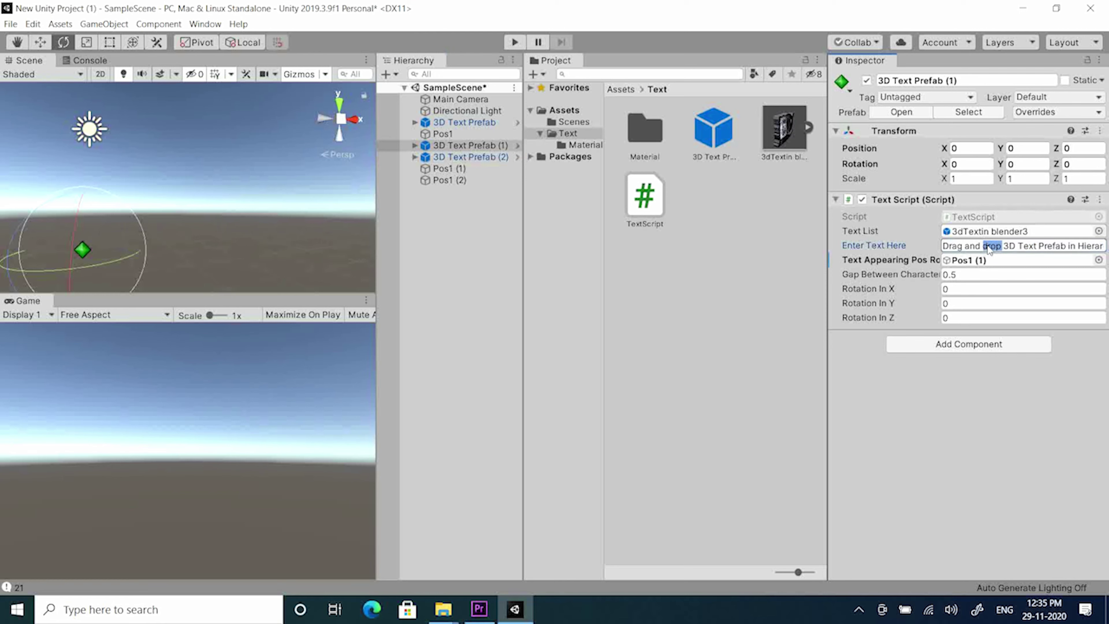
{"action": "triple_click", "coordinate": [988, 246]}
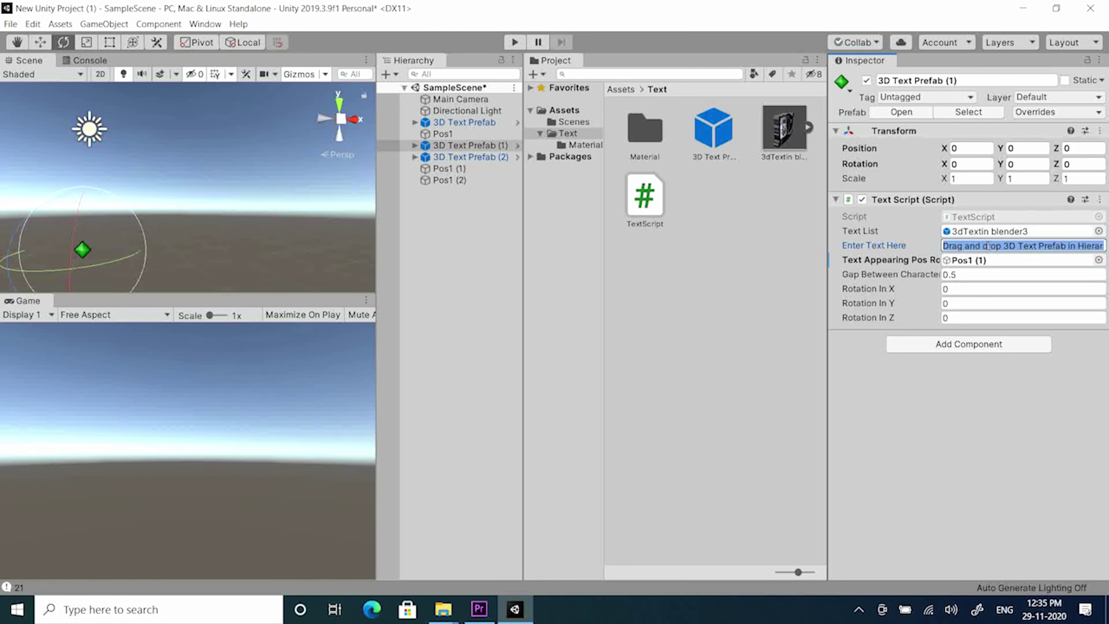
{"action": "type", "text": "1234"}
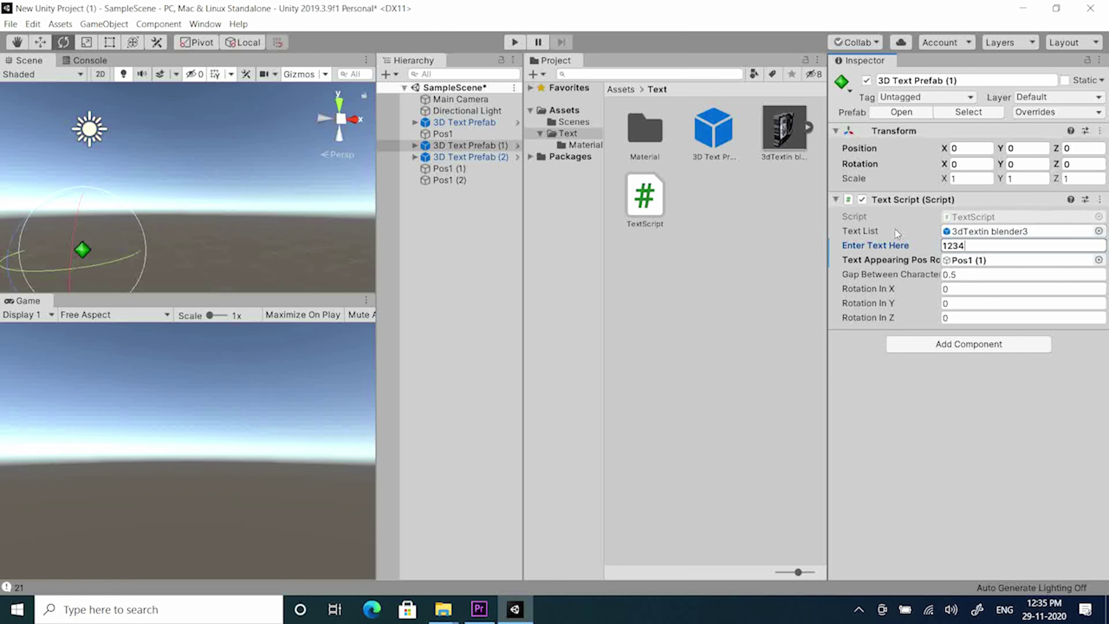
{"action": "left_click", "coordinate": [473, 145]}
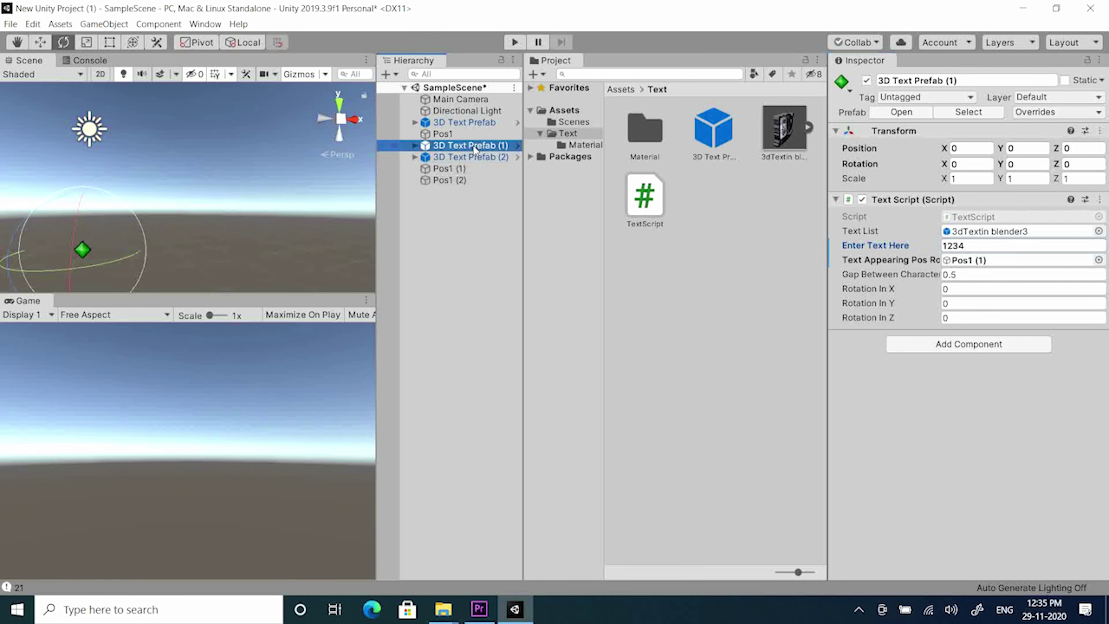
Step: Replace the display text of 3D Text Prefab (2) with "abcd"
{"action": "left_click", "coordinate": [470, 157]}
{"action": "left_click", "coordinate": [992, 246]}
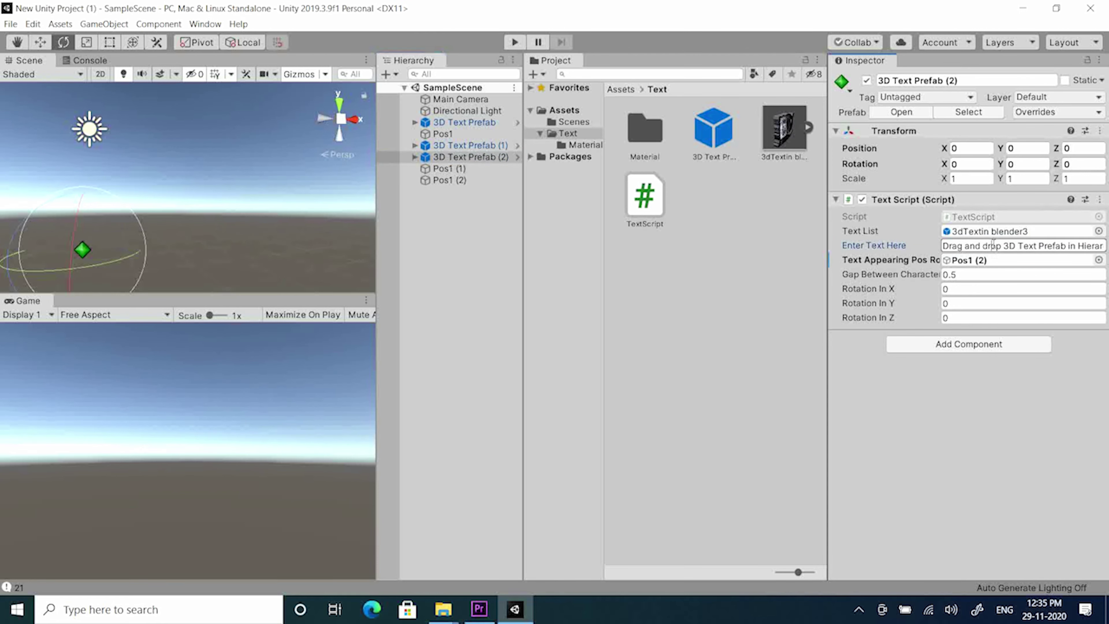
{"action": "double_click", "coordinate": [992, 246]}
{"action": "triple_click", "coordinate": [993, 245]}
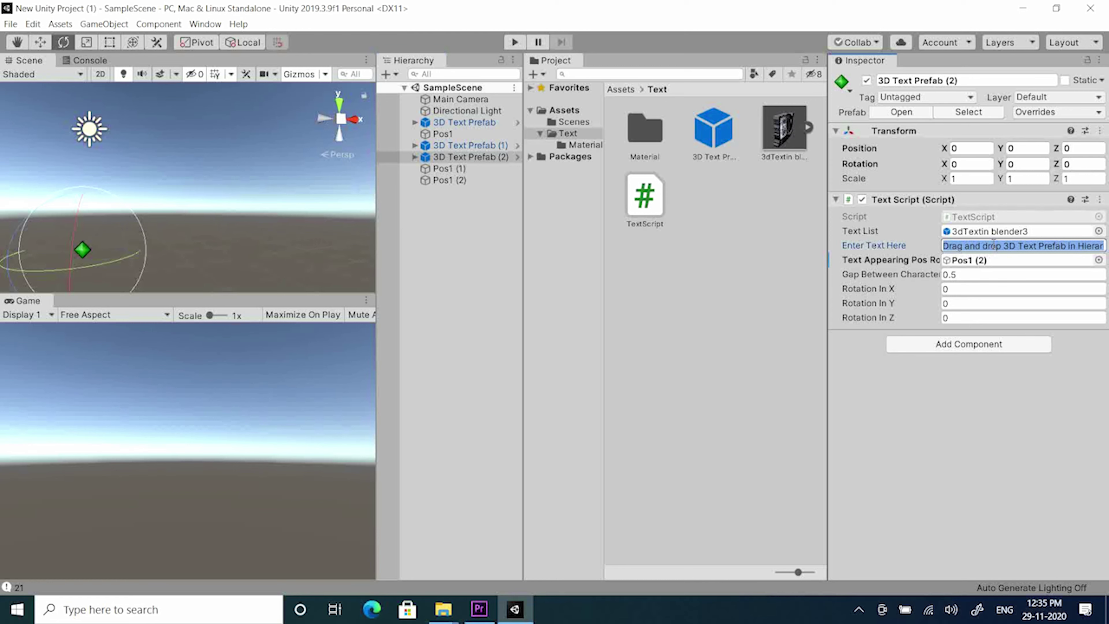
{"action": "key", "text": "BackSpace"}
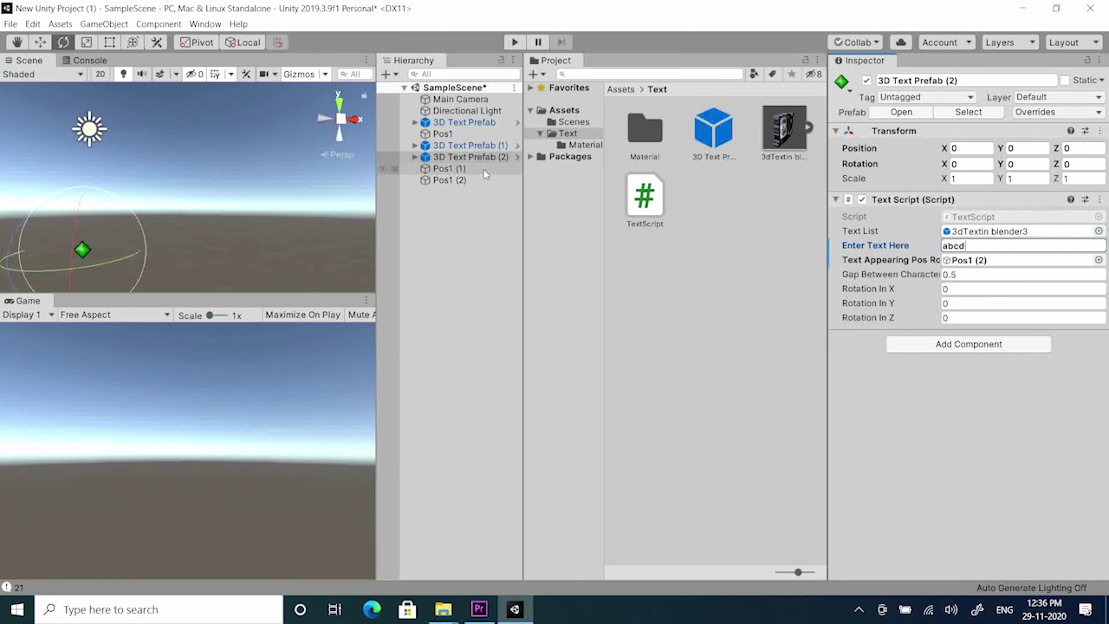
{"action": "left_click", "coordinate": [482, 156]}
Step: Move the Pos1 (1) object upward in the Scene view to about Y 2.31
{"action": "left_click", "coordinate": [465, 170]}
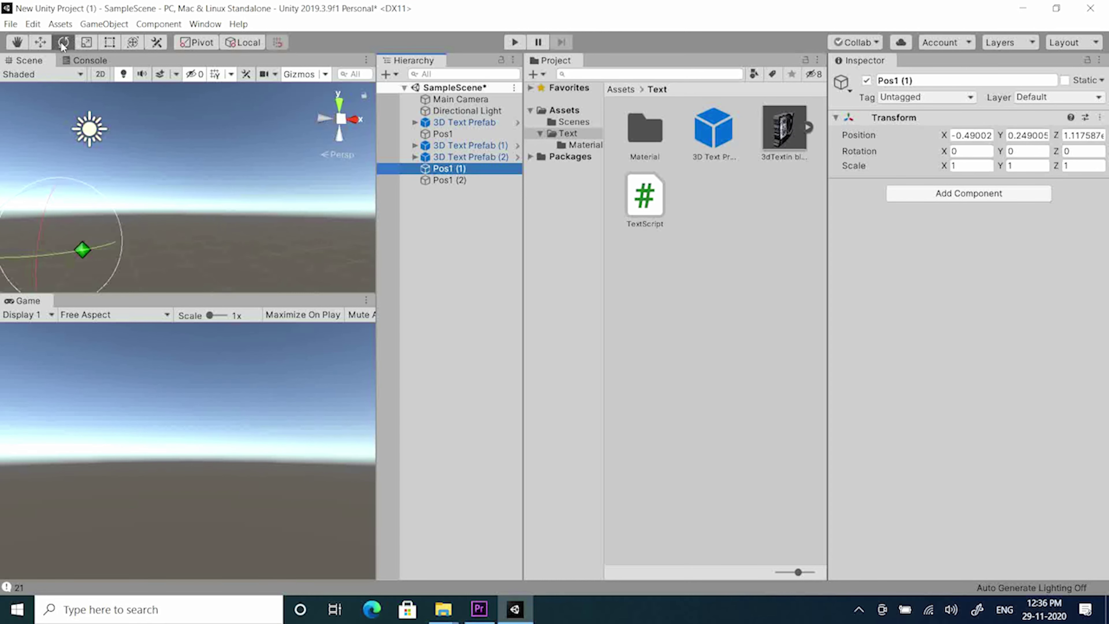
{"action": "left_click", "coordinate": [39, 42]}
{"action": "scroll", "coordinate": [109, 231], "scroll_direction": "down", "scroll_amount": 2}
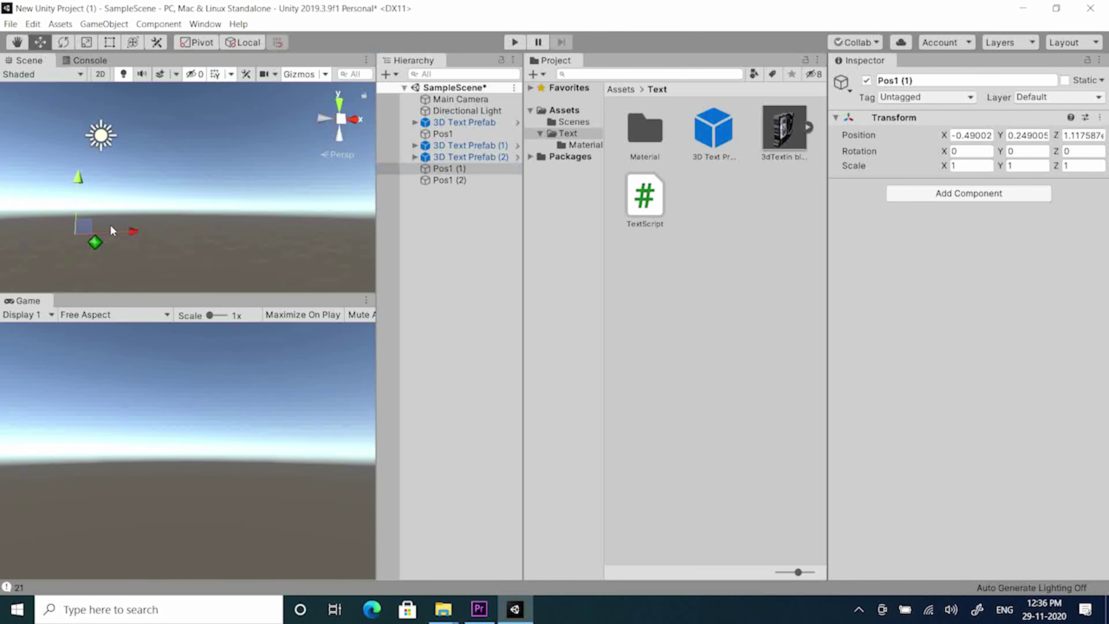
{"action": "left_click_drag", "start_coordinate": [79, 180], "coordinate": [82, 107]}
Step: Move Pos1 (2) along its X and Y axes to about X 5.79, Y 3.46 and save the scene
{"action": "left_click", "coordinate": [447, 181]}
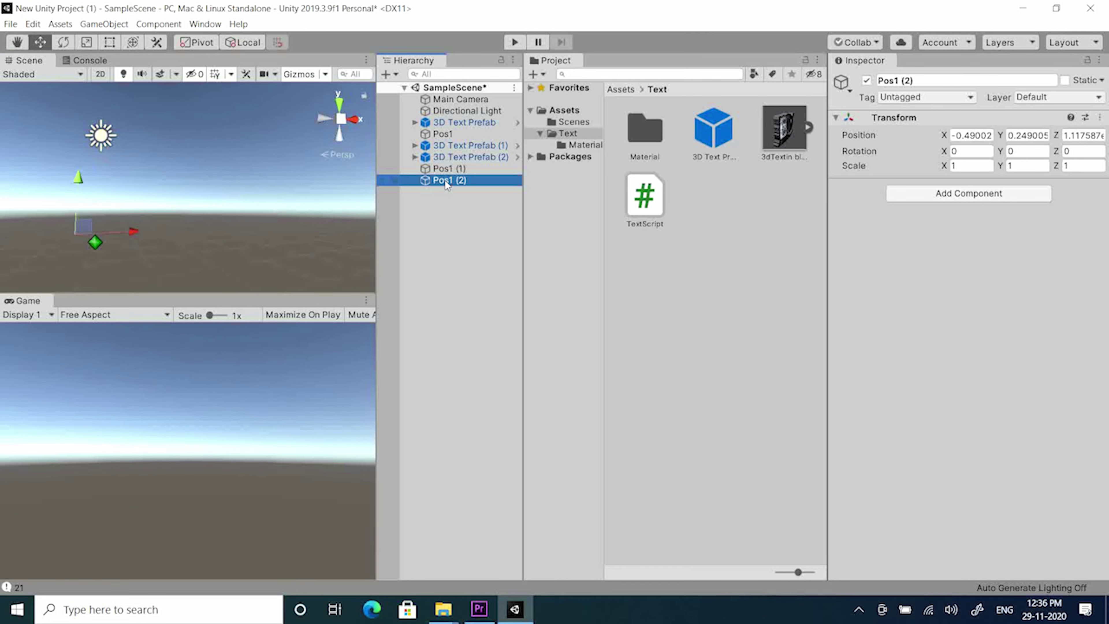
{"action": "left_click_drag", "start_coordinate": [127, 232], "coordinate": [280, 231]}
{"action": "left_click_drag", "start_coordinate": [217, 175], "coordinate": [239, 83]}
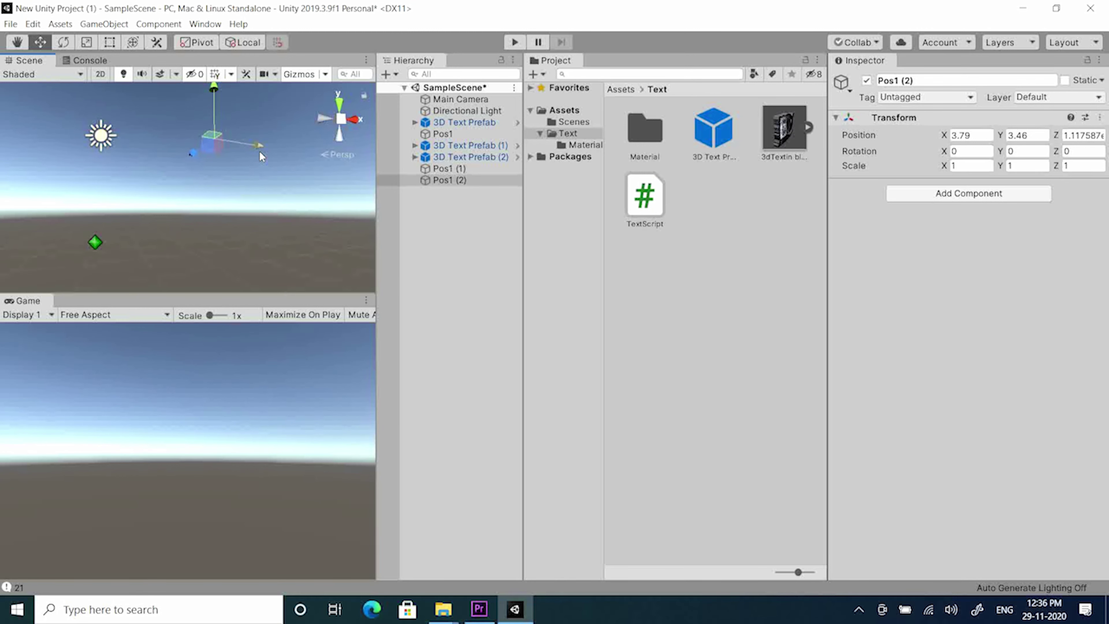
{"action": "key", "text": "ctrl+s"}
Step: Run the scene, check the three 3D texts from another angle in the Scene view, and stop playback
{"action": "left_click", "coordinate": [515, 42]}
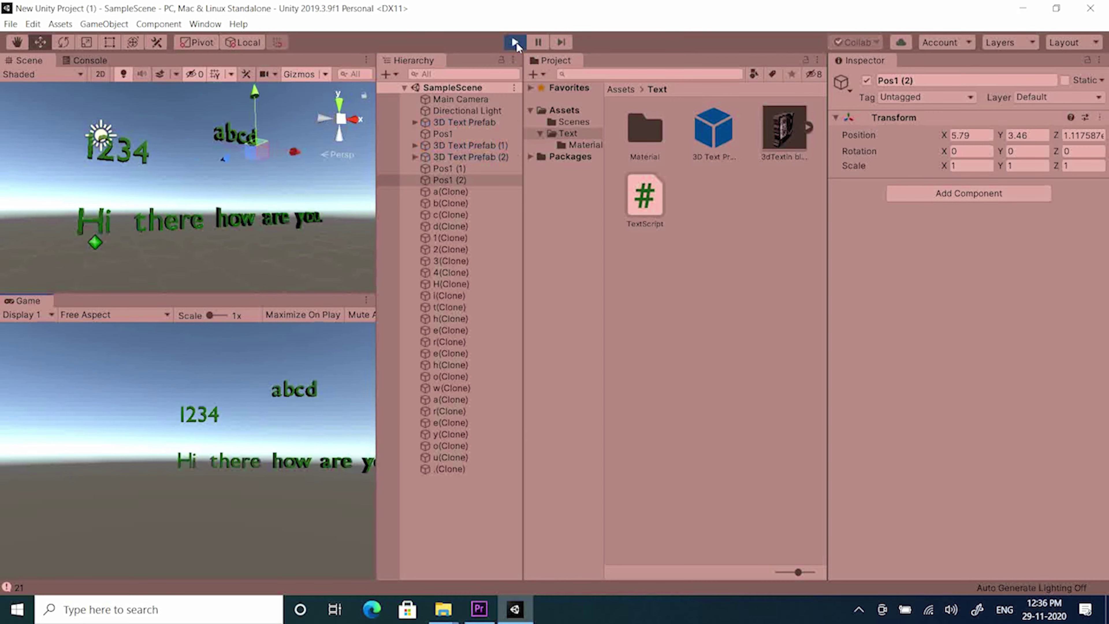
{"action": "left_click_drag", "start_coordinate": [267, 133], "coordinate": [70, 209], "text": "alt"}
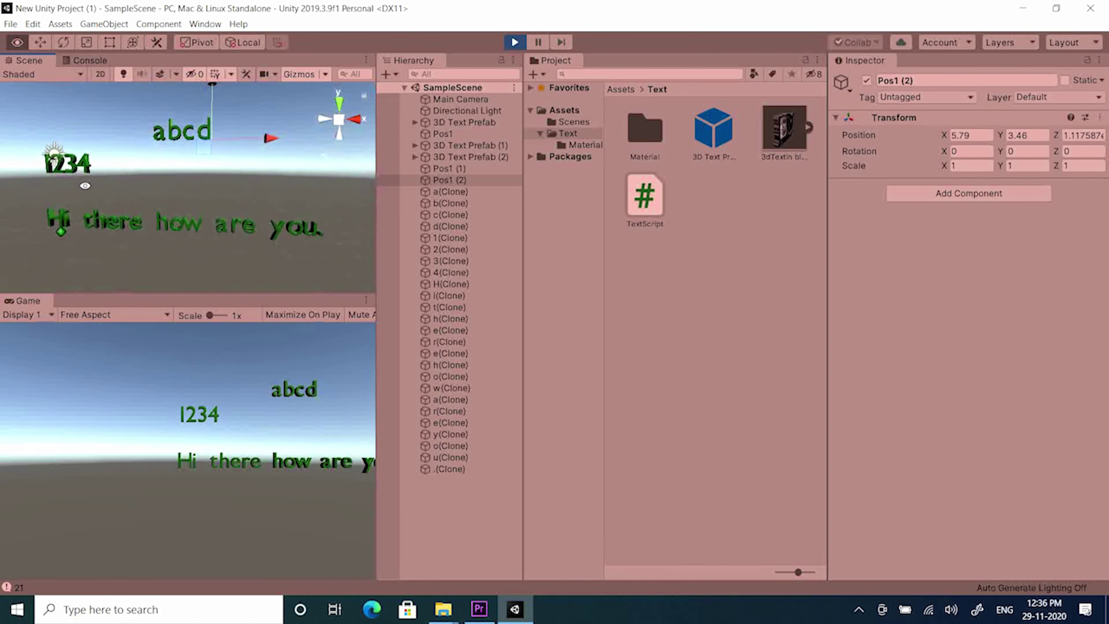
{"action": "left_click", "coordinate": [514, 42]}
Step: Delete 3D Text Prefab (1), 3D Text Prefab (2), Pos1 (1) and Pos1 (2) from the hierarchy and save the scene
{"action": "left_click", "coordinate": [477, 168]}
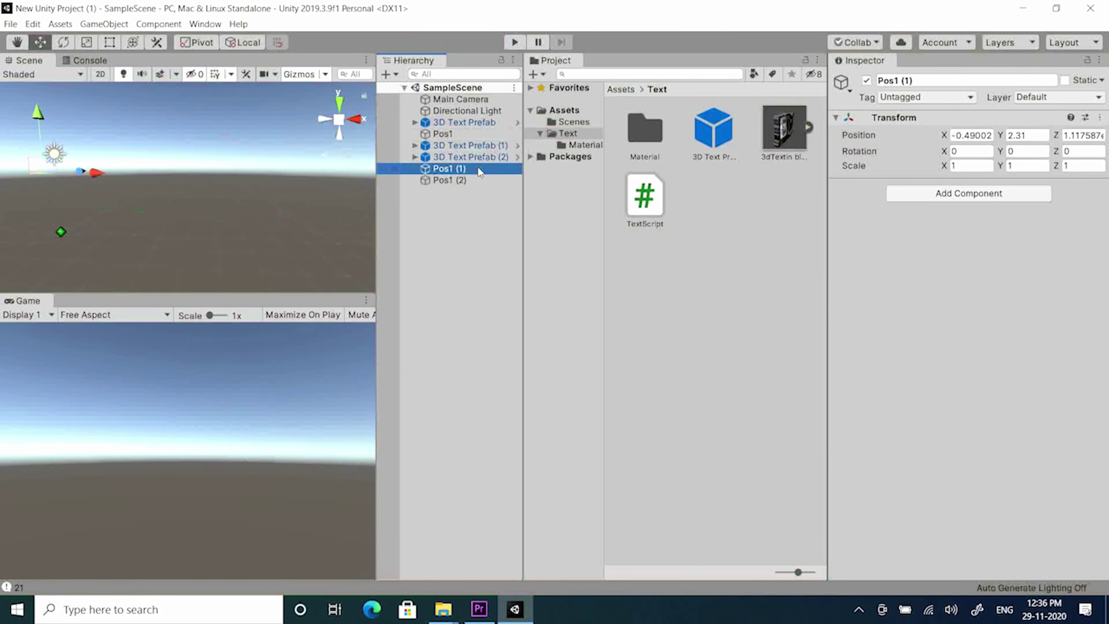
{"action": "left_click", "coordinate": [476, 148]}
{"action": "left_click", "coordinate": [473, 177], "text": "shift"}
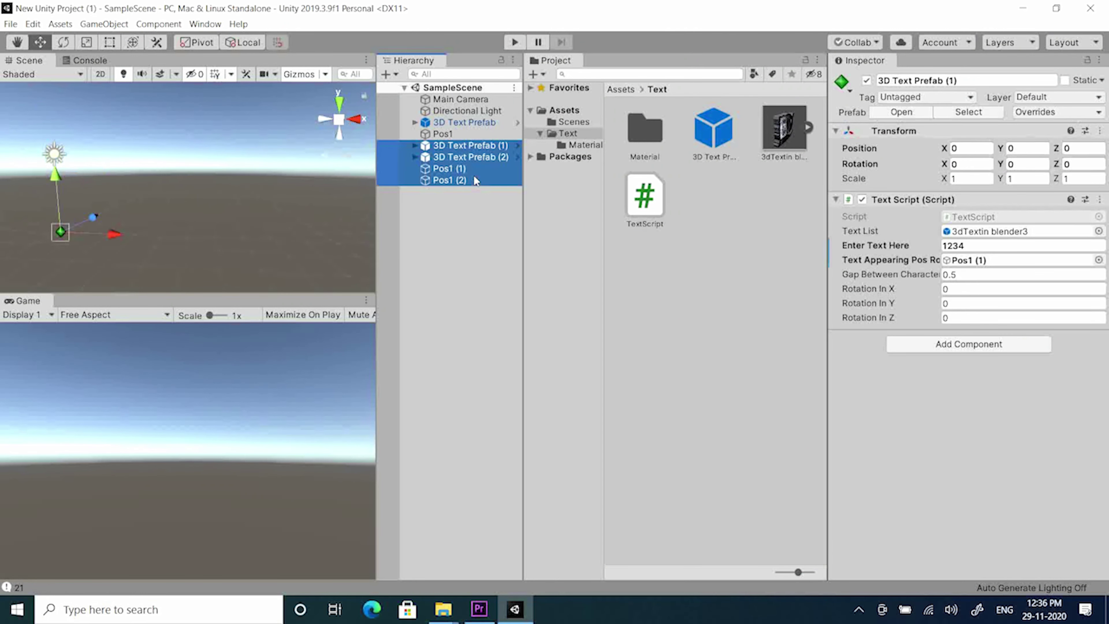
{"action": "key", "text": "Delete"}
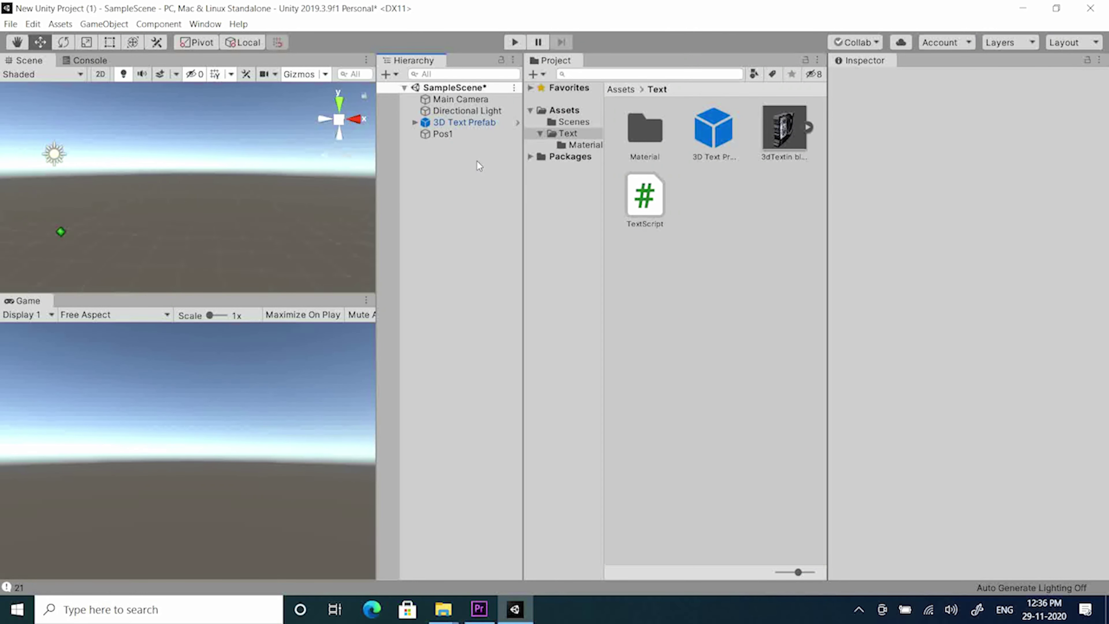
{"action": "key", "text": "ctrl+s"}
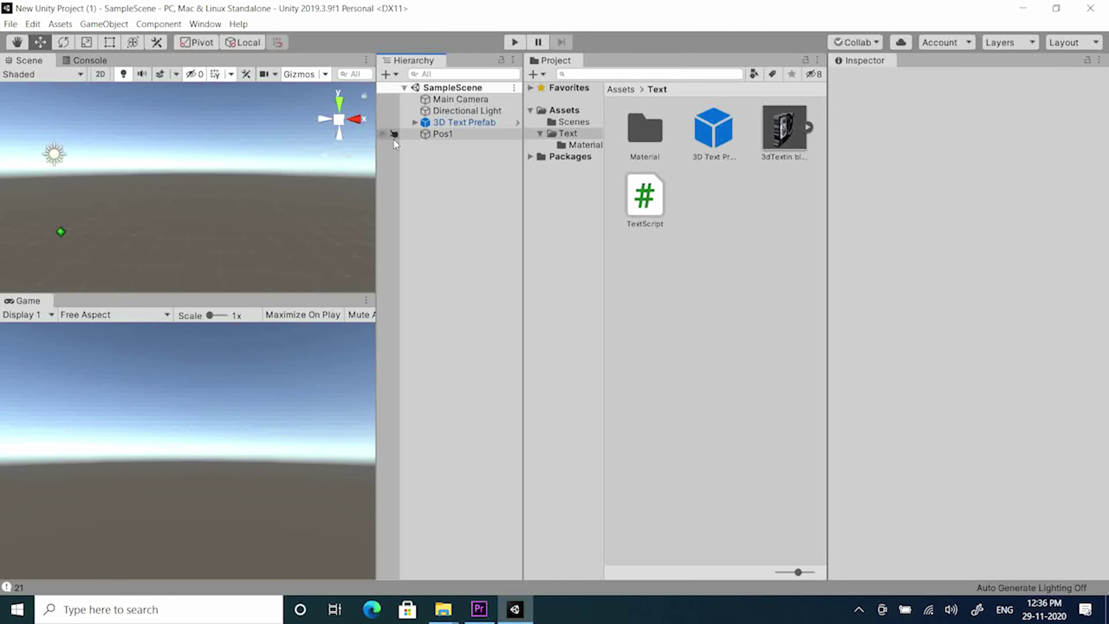
Step: Open TextScript in Visual Studio and examine its class declaration, Start method and public EnterTextHere string variable
{"action": "left_click", "coordinate": [645, 197]}
{"action": "double_click", "coordinate": [650, 202]}
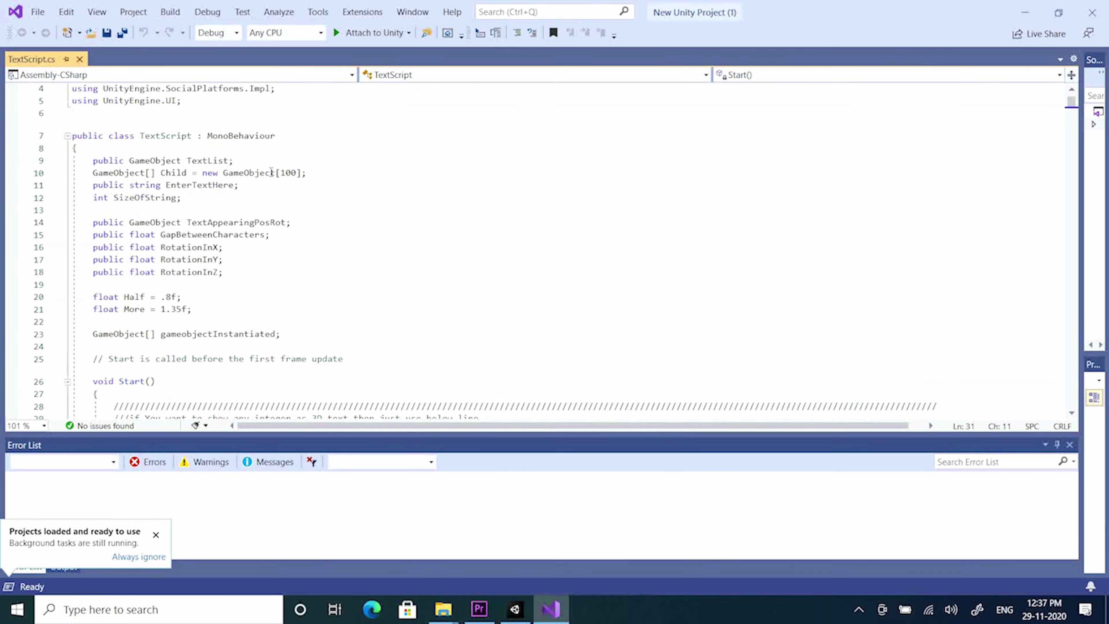
{"action": "scroll", "coordinate": [139, 170], "scroll_direction": "up", "scroll_amount": 1}
{"action": "left_click_drag", "start_coordinate": [138, 173], "coordinate": [191, 175]}
{"action": "left_click", "coordinate": [187, 177]}
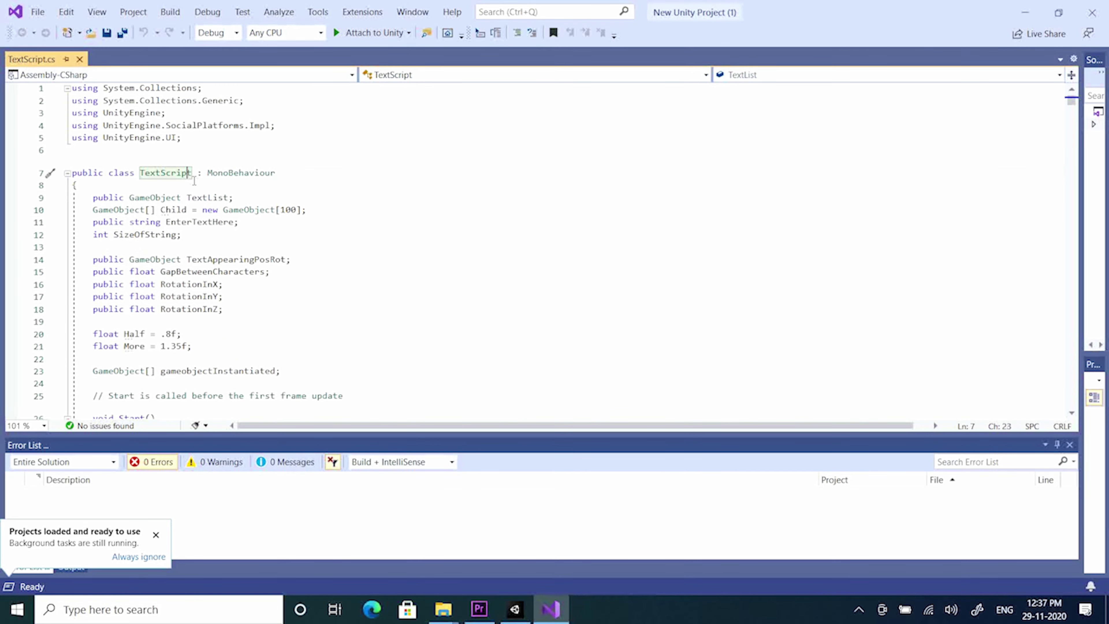
{"action": "scroll", "coordinate": [309, 199], "scroll_direction": "down", "scroll_amount": 4}
{"action": "scroll", "coordinate": [309, 198], "scroll_direction": "down", "scroll_amount": 3}
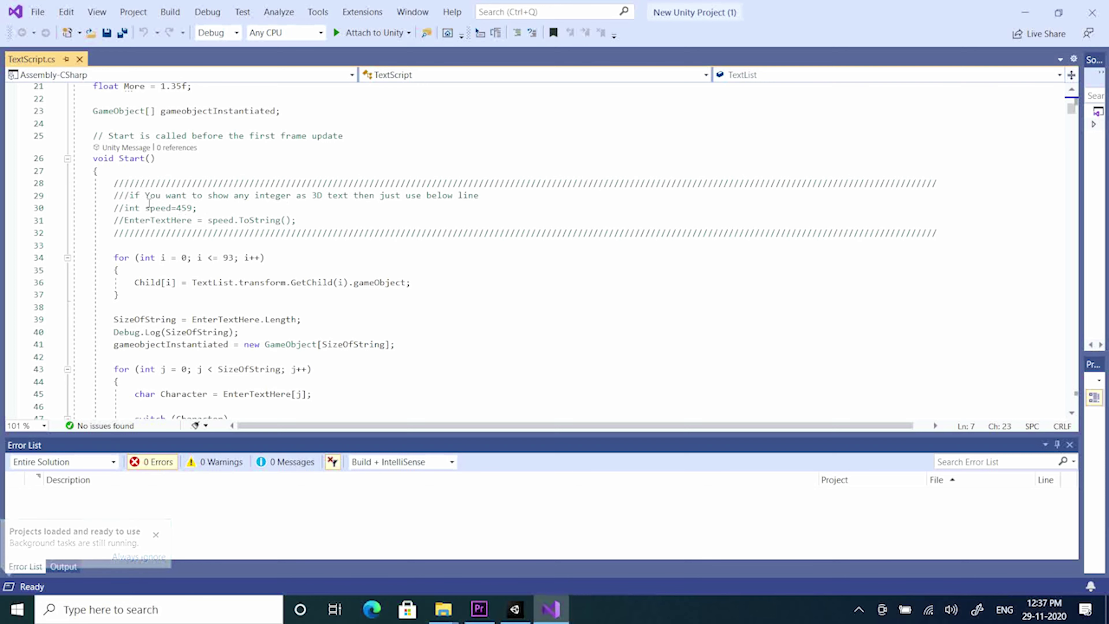
{"action": "scroll", "coordinate": [148, 201], "scroll_direction": "up", "scroll_amount": 5}
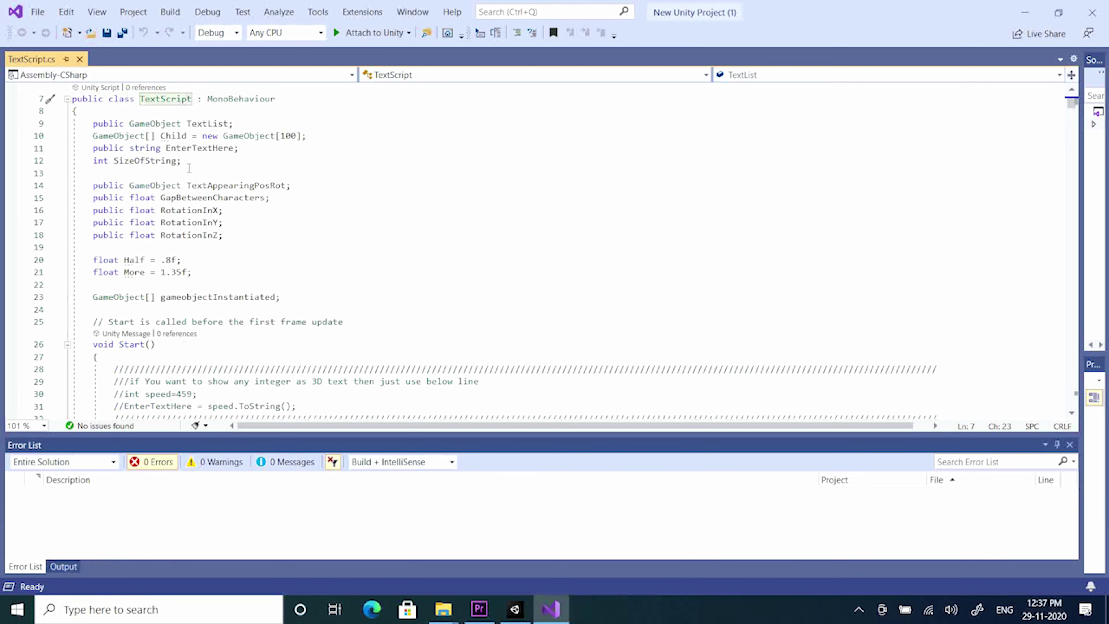
{"action": "left_click_drag", "start_coordinate": [91, 150], "coordinate": [257, 151]}
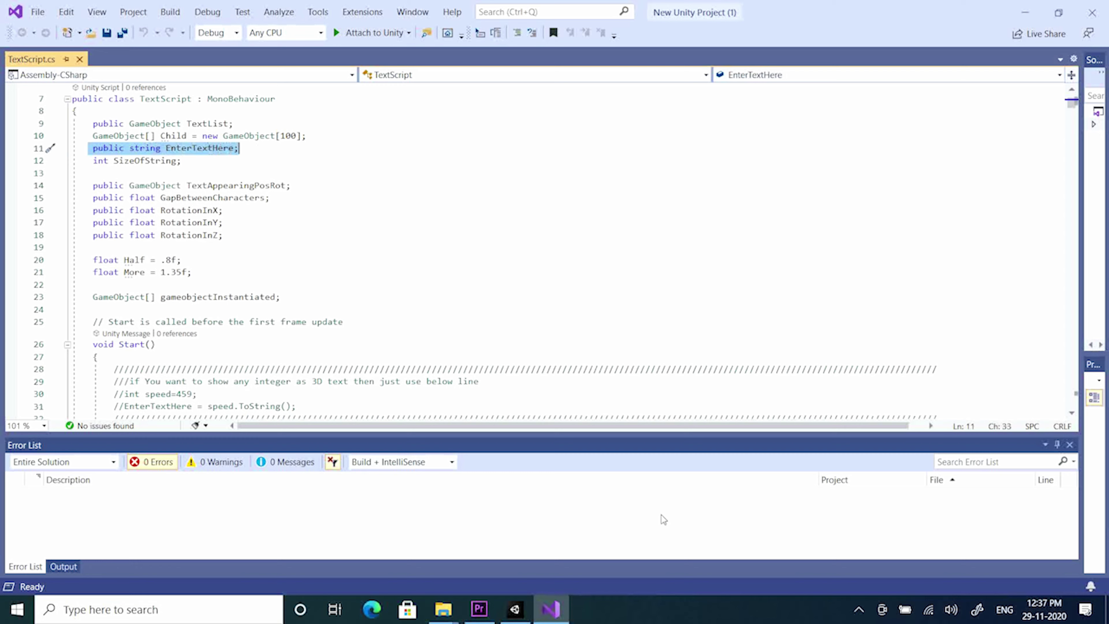
Step: Switch to Unity and inspect the Enter Text Here property of the 3D Text Prefab's Text Script component
{"action": "left_click", "coordinate": [516, 610]}
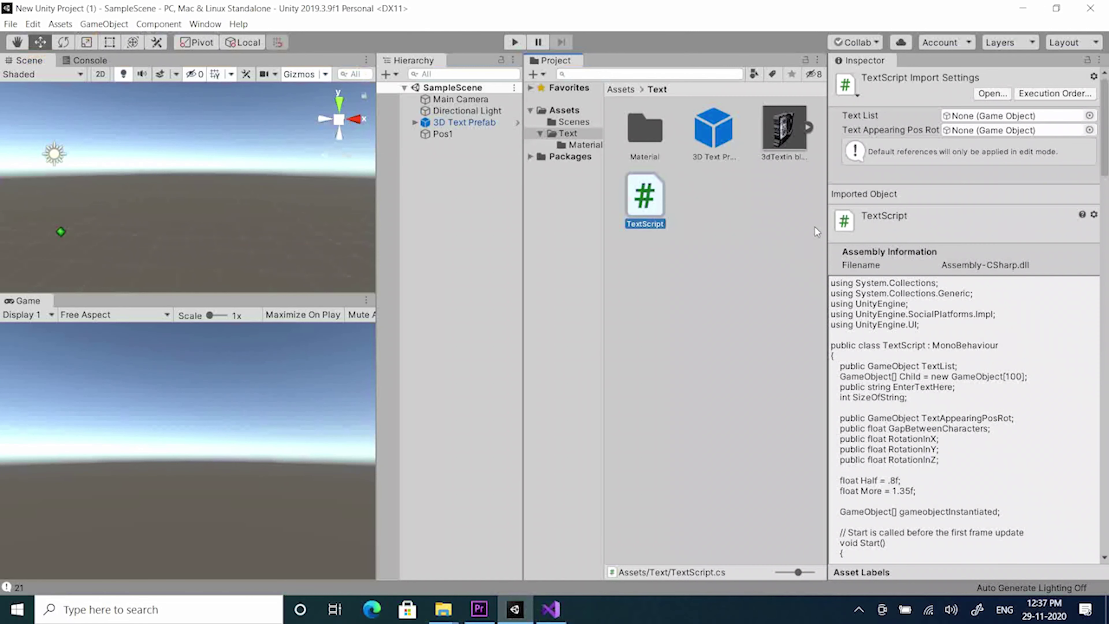
{"action": "left_click", "coordinate": [473, 123]}
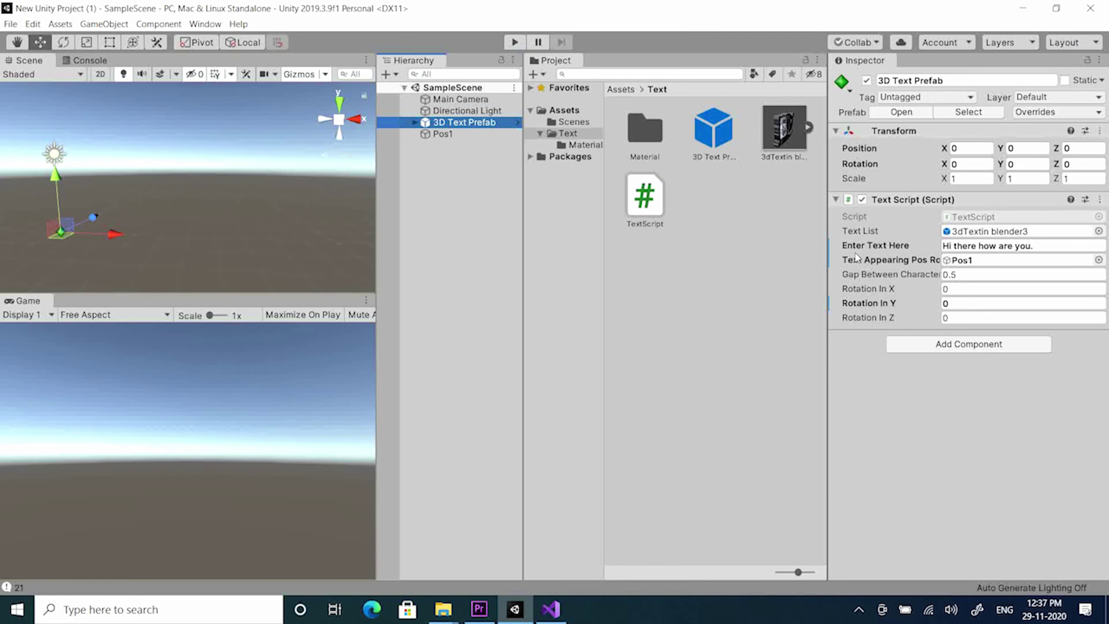
{"action": "left_click", "coordinate": [844, 247]}
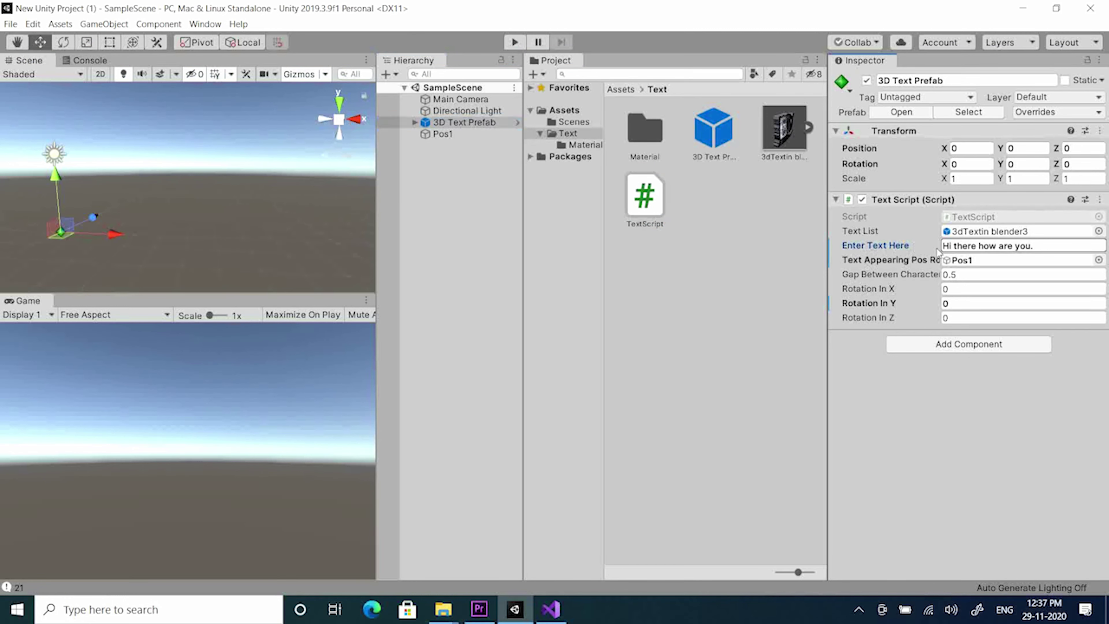
Step: Back in Visual Studio, uncomment the "int speed=459;" and "EnterTextHere = speed.ToString();" lines in Start() and save TextScript
{"action": "left_click", "coordinate": [551, 610]}
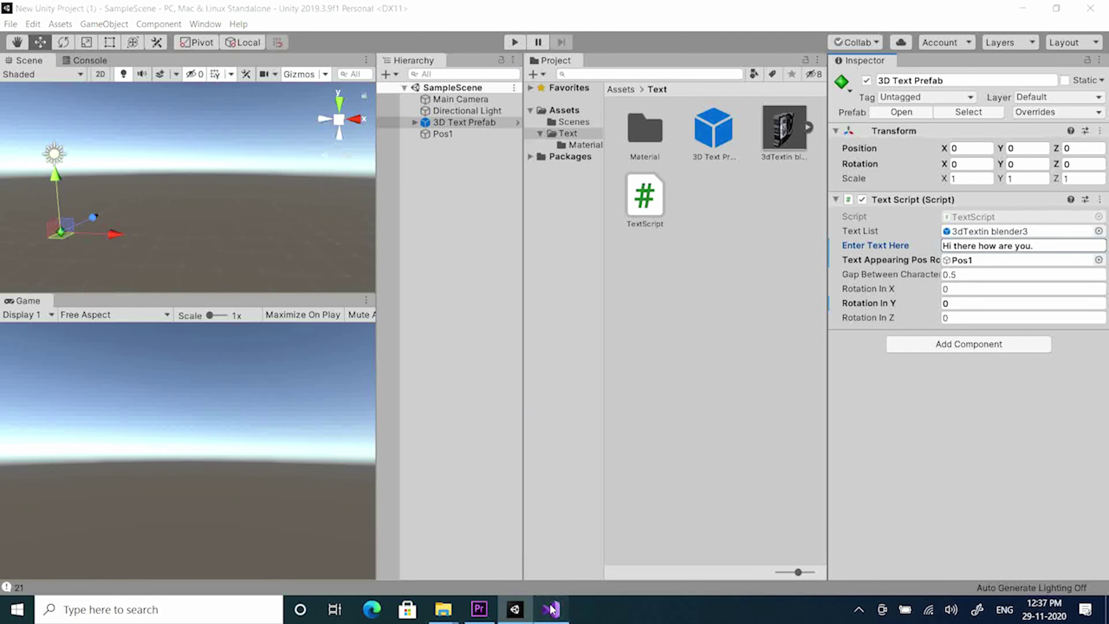
{"action": "scroll", "coordinate": [235, 230], "scroll_direction": "down", "scroll_amount": 4}
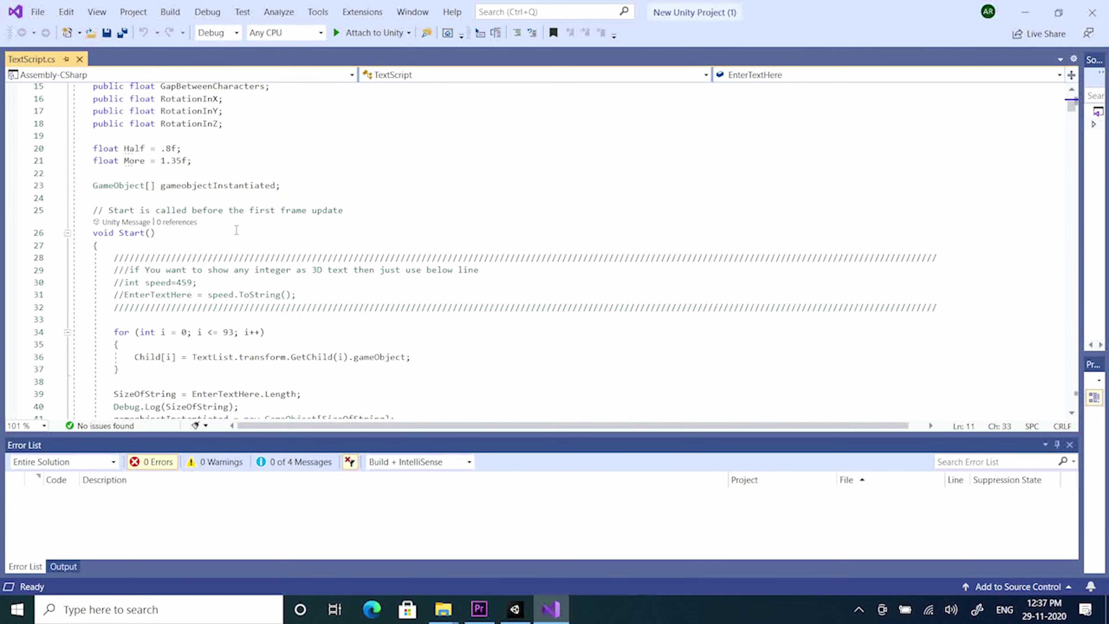
{"action": "left_click", "coordinate": [125, 244]}
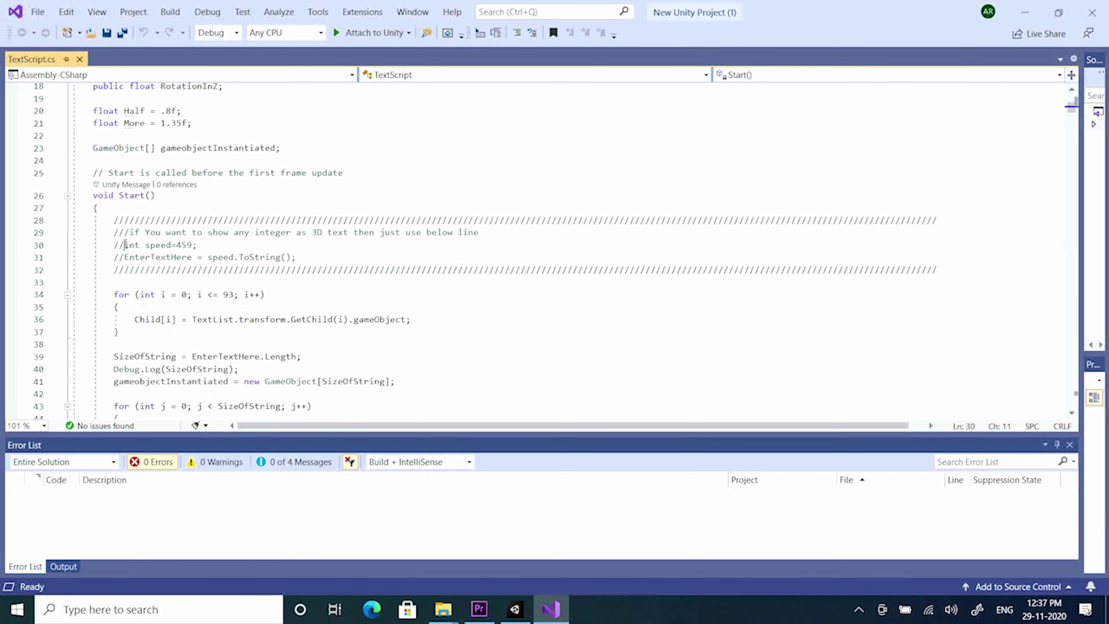
{"action": "key", "text": "BackSpace"}
{"action": "key", "text": "BackSpace"}
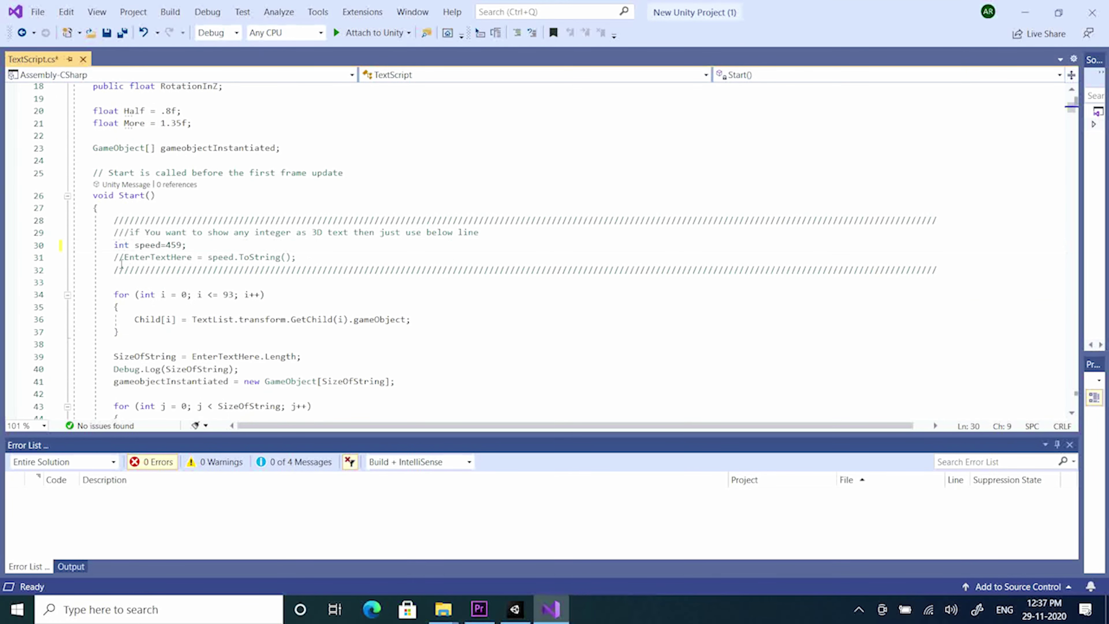
{"action": "left_click", "coordinate": [123, 257]}
{"action": "key", "text": "BackSpace"}
{"action": "key", "text": "BackSpace"}
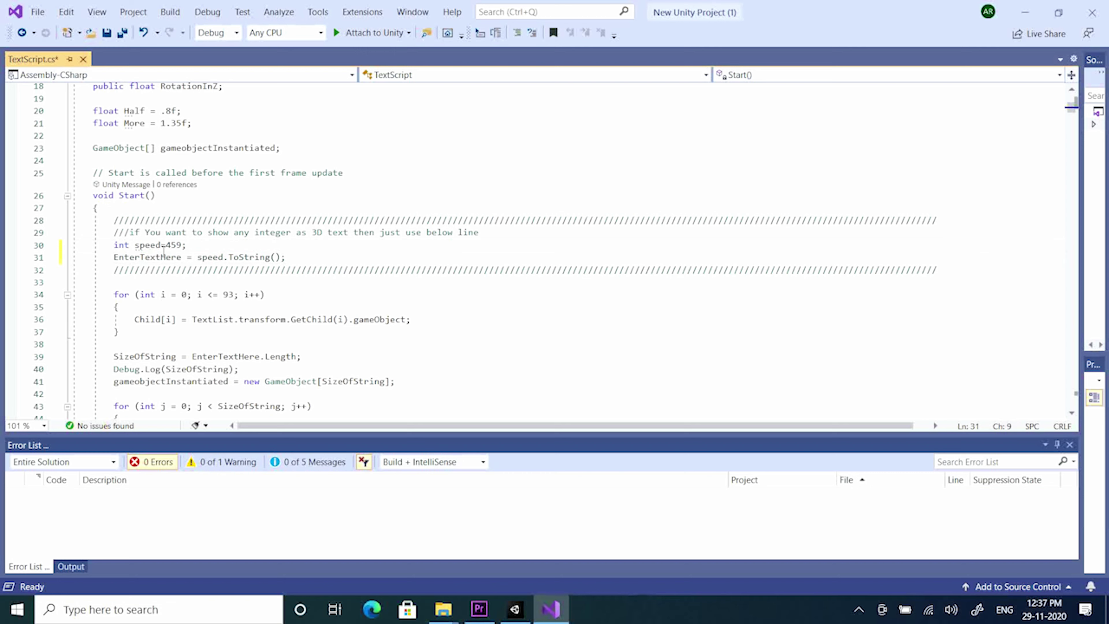
{"action": "key", "text": "ctrl+s"}
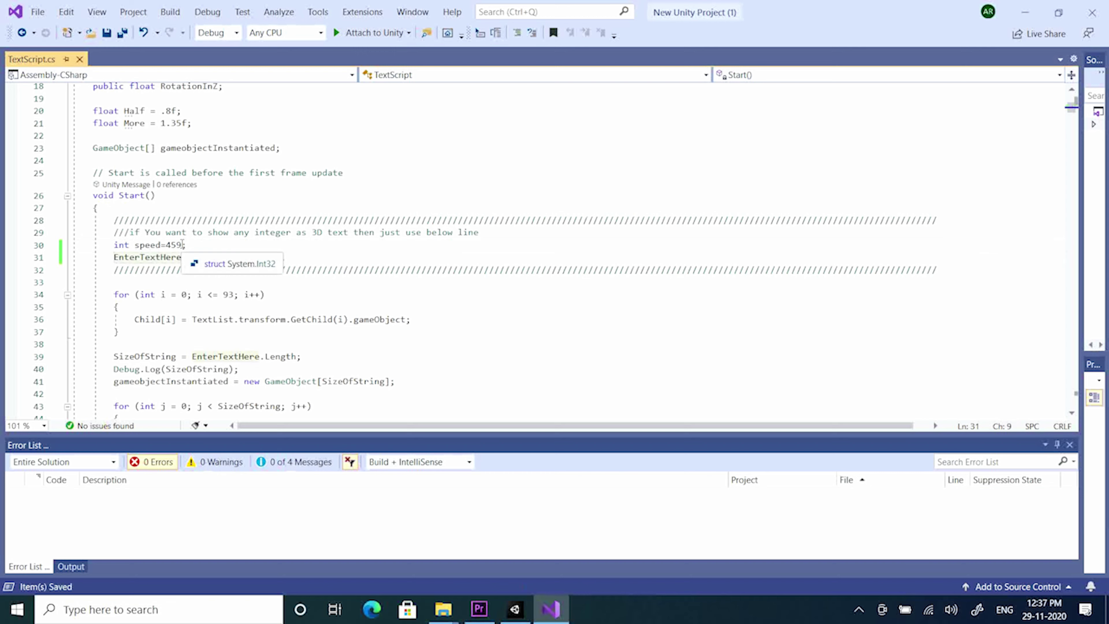
Step: Return to Unity, select the 3D Text Prefab, and run the scene to test the integer 459 as 3D text
{"action": "double_click", "coordinate": [174, 244]}
{"action": "left_click", "coordinate": [515, 609]}
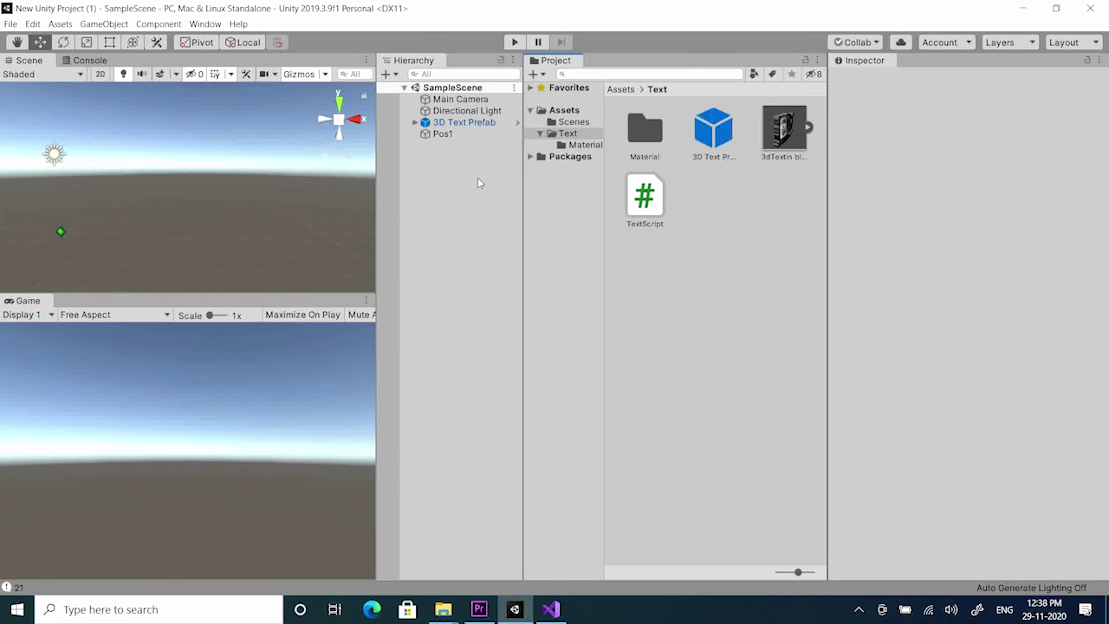
{"action": "left_click", "coordinate": [456, 122]}
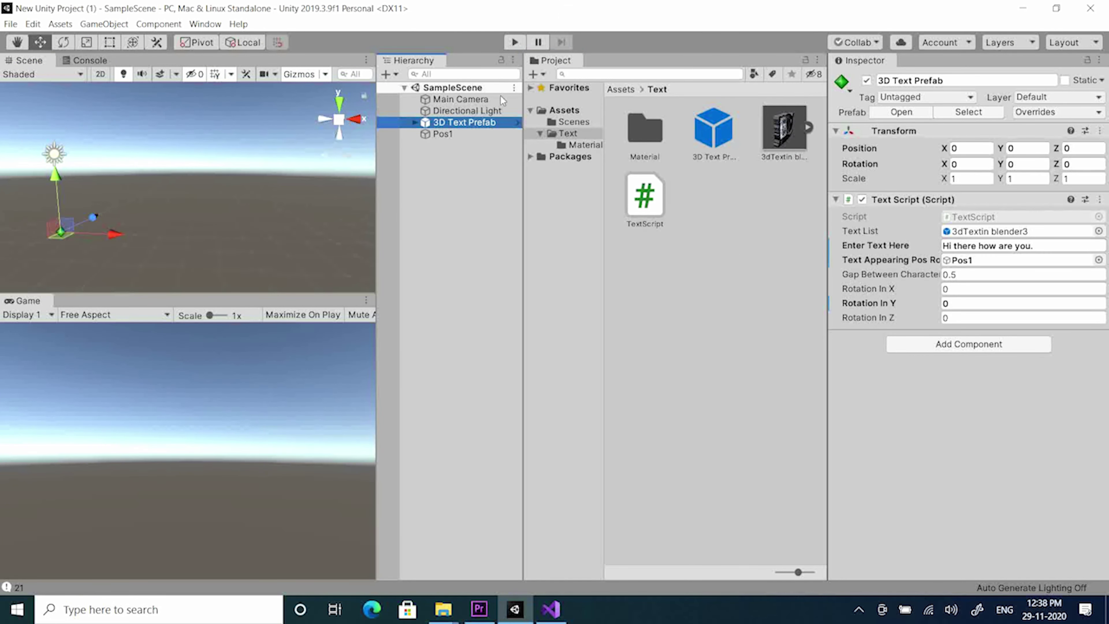
{"action": "left_click", "coordinate": [514, 43]}
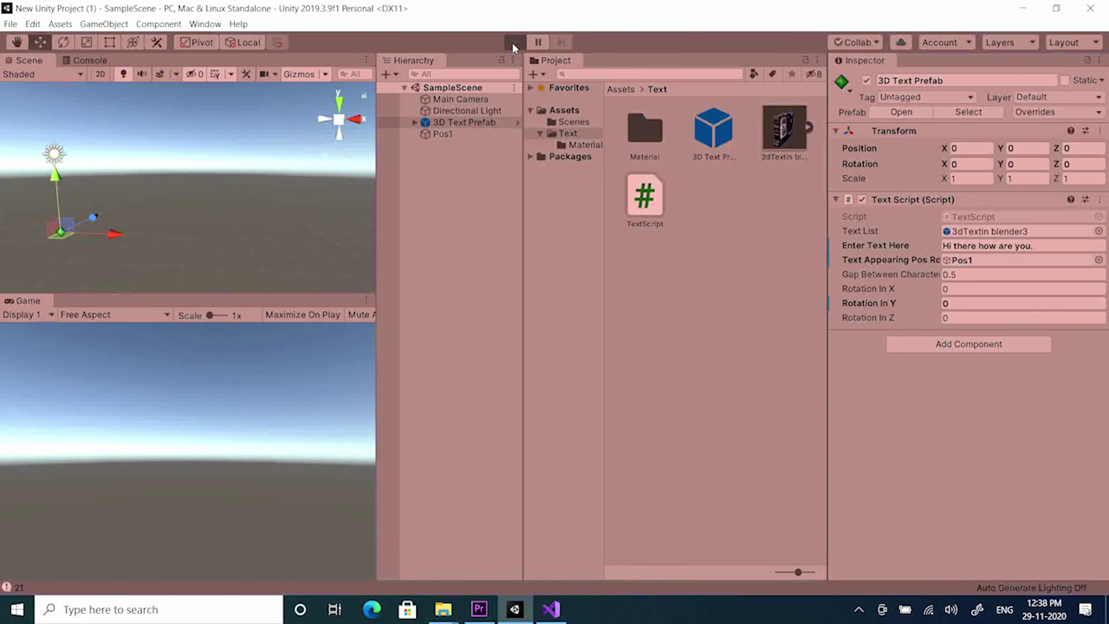
Step: Examine the 3D number 459 up close in the Scene view, then stop play mode
{"action": "scroll", "coordinate": [122, 229], "scroll_direction": "up", "scroll_amount": 2}
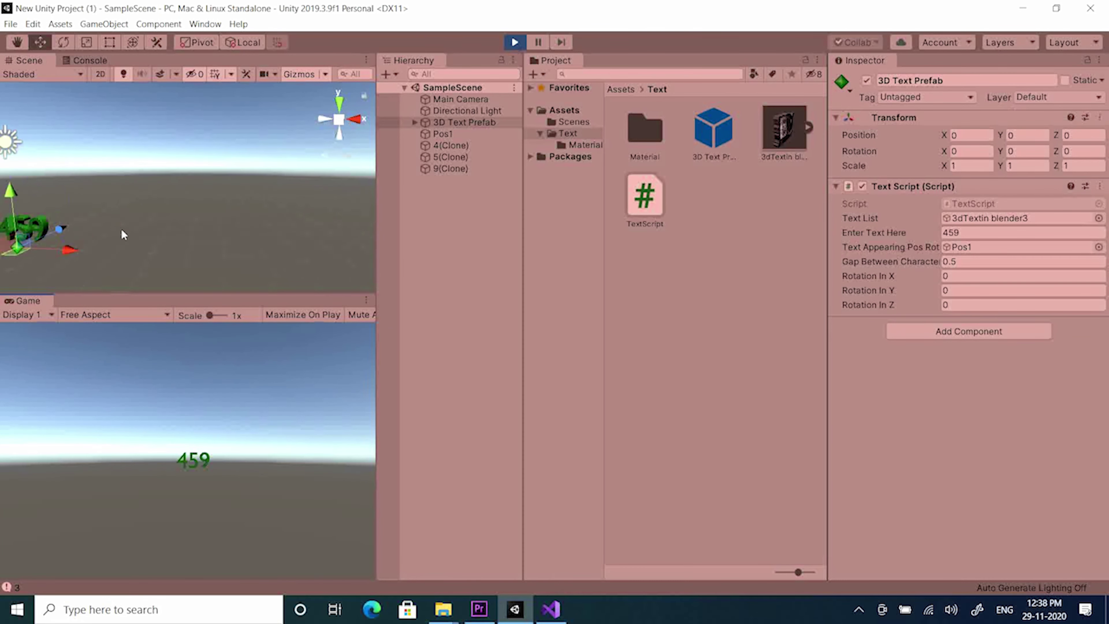
{"action": "middle_click_drag", "start_coordinate": [61, 223], "coordinate": [267, 183]}
{"action": "scroll", "coordinate": [154, 224], "scroll_direction": "up", "scroll_amount": 4}
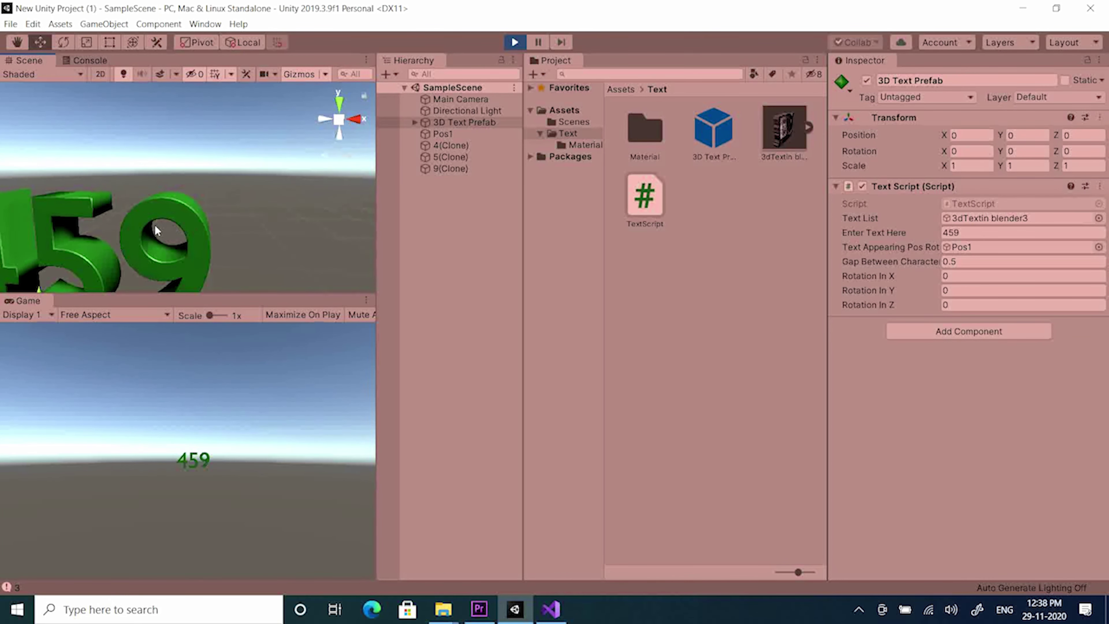
{"action": "scroll", "coordinate": [208, 176], "scroll_direction": "down", "scroll_amount": 3}
{"action": "scroll", "coordinate": [208, 176], "scroll_direction": "up", "scroll_amount": 2}
{"action": "middle_click_drag", "start_coordinate": [184, 175], "coordinate": [248, 174]}
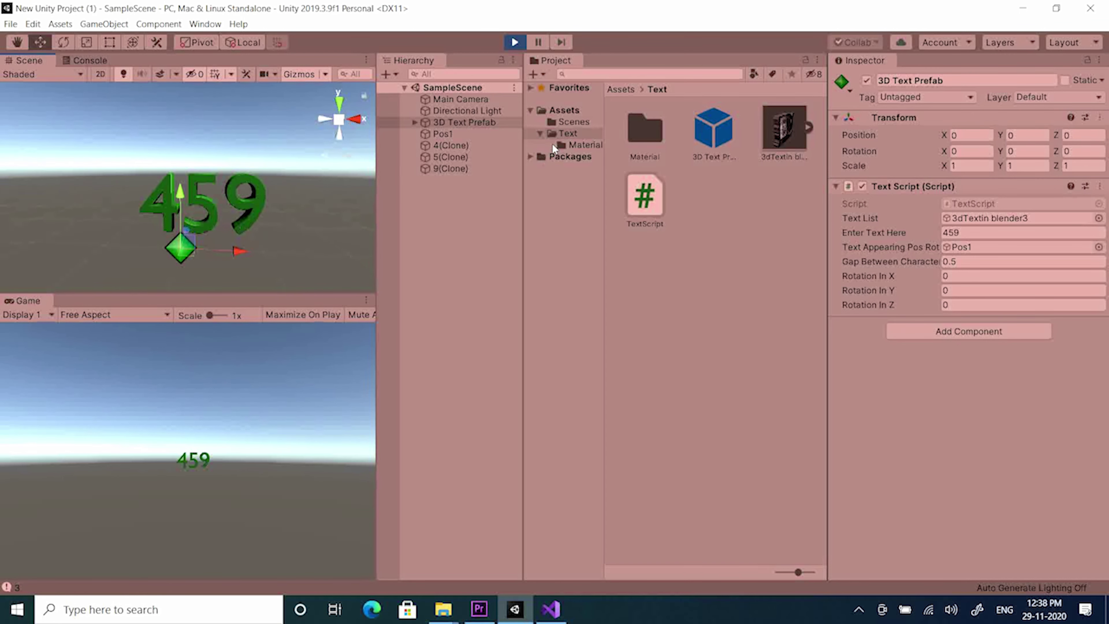
{"action": "left_click", "coordinate": [515, 41]}
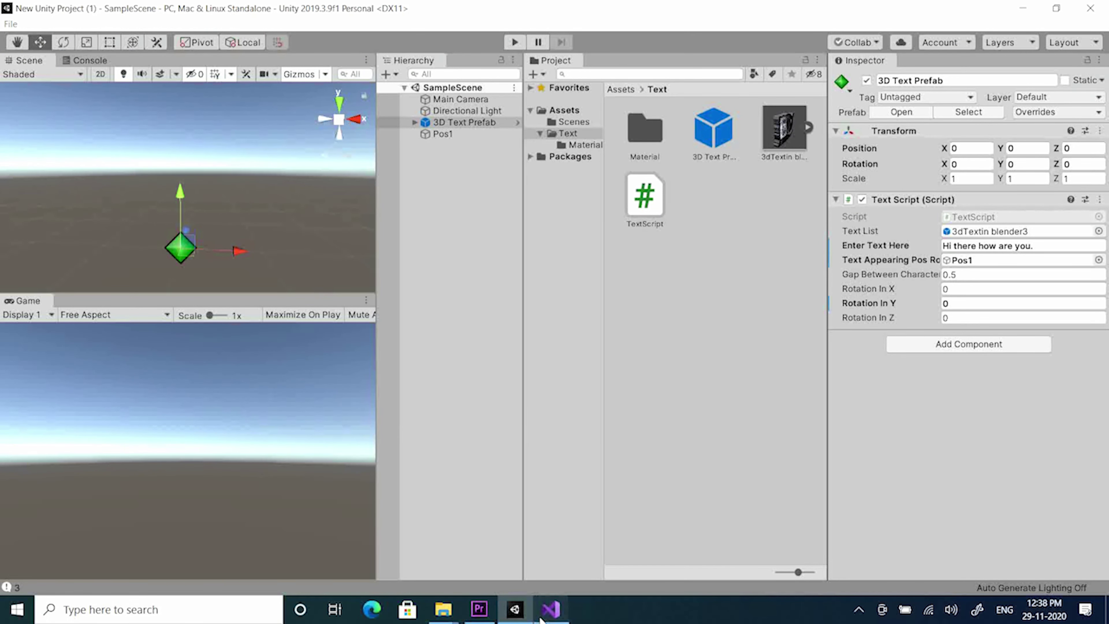
Step: In Visual Studio, comment out the "int speed=459;" and "EnterTextHere = speed.ToString();" lines in Start() and save TextScript
{"action": "left_click", "coordinate": [551, 609]}
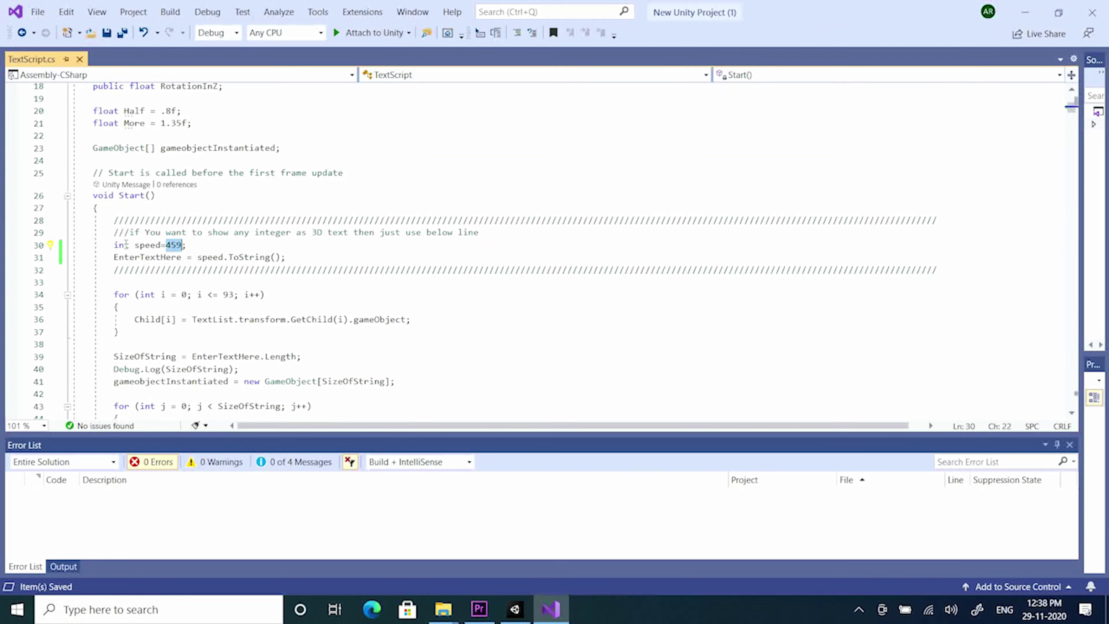
{"action": "left_click", "coordinate": [114, 245]}
{"action": "type", "text": "//"}
{"action": "left_click", "coordinate": [114, 257]}
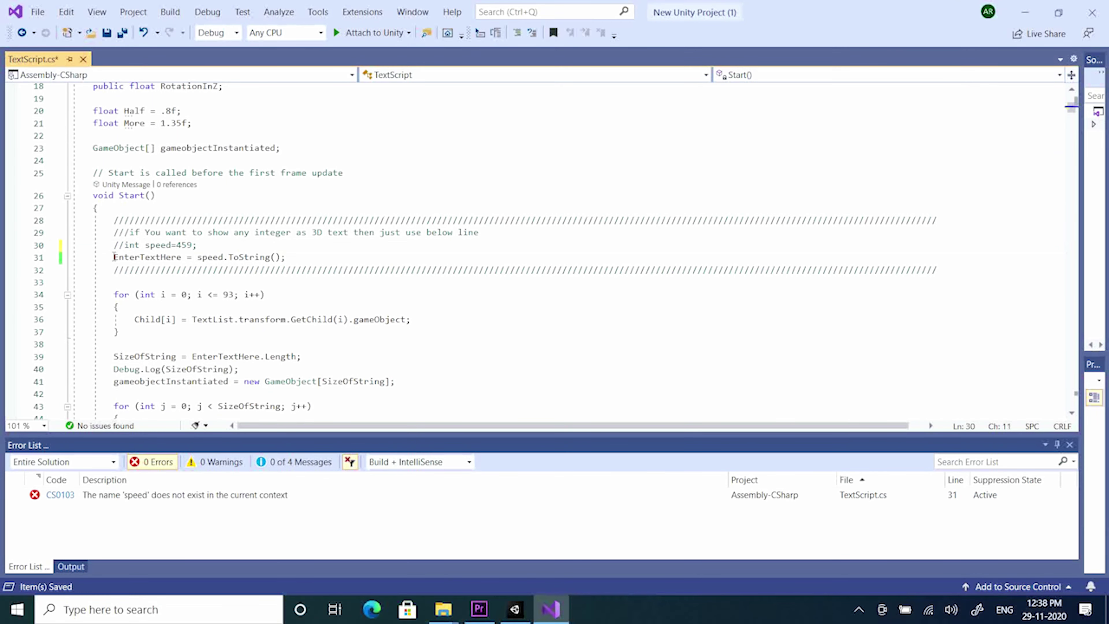
{"action": "type", "text": "//"}
{"action": "key", "text": "ctrl+s"}
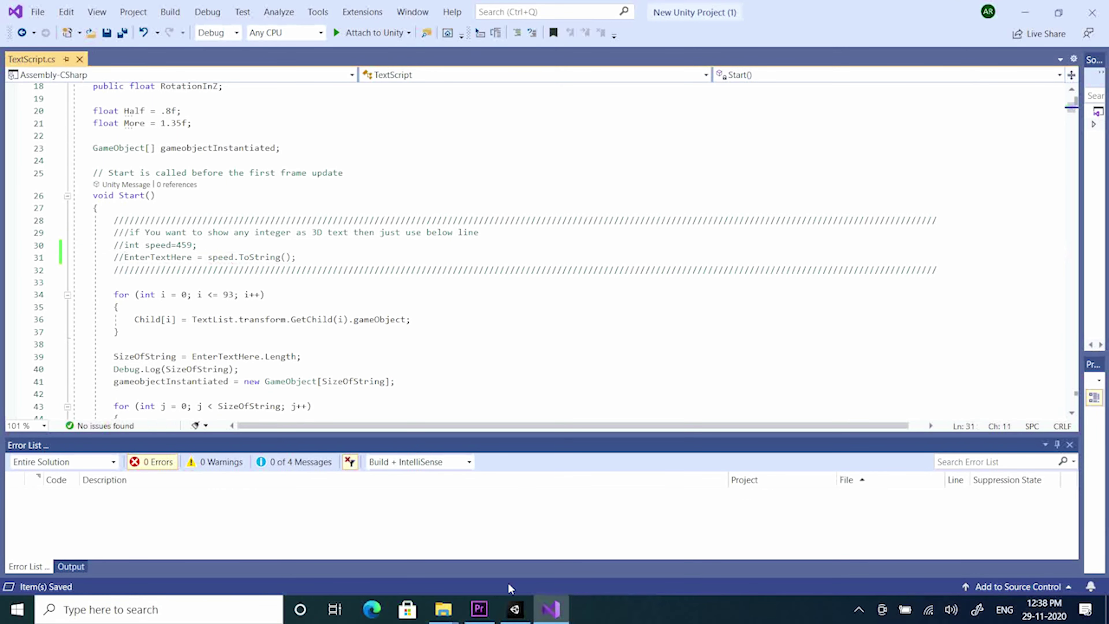
Step: Back in Unity, set the Albedo color of the Default material in the Text/Material folder to orange (D97535)
{"action": "left_click", "coordinate": [522, 615]}
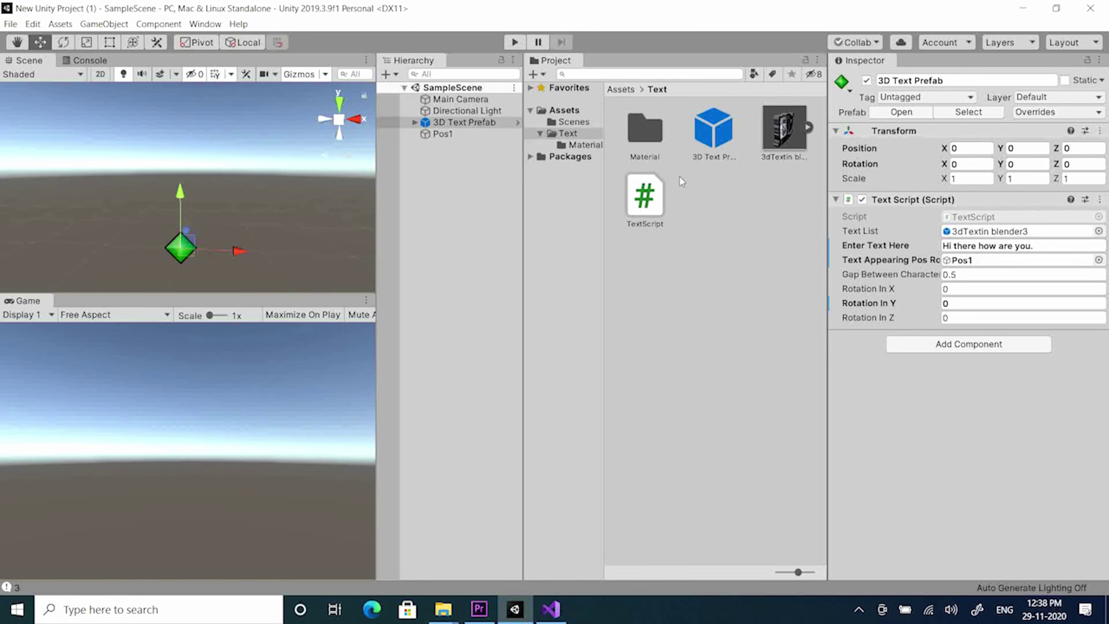
{"action": "left_click", "coordinate": [466, 123]}
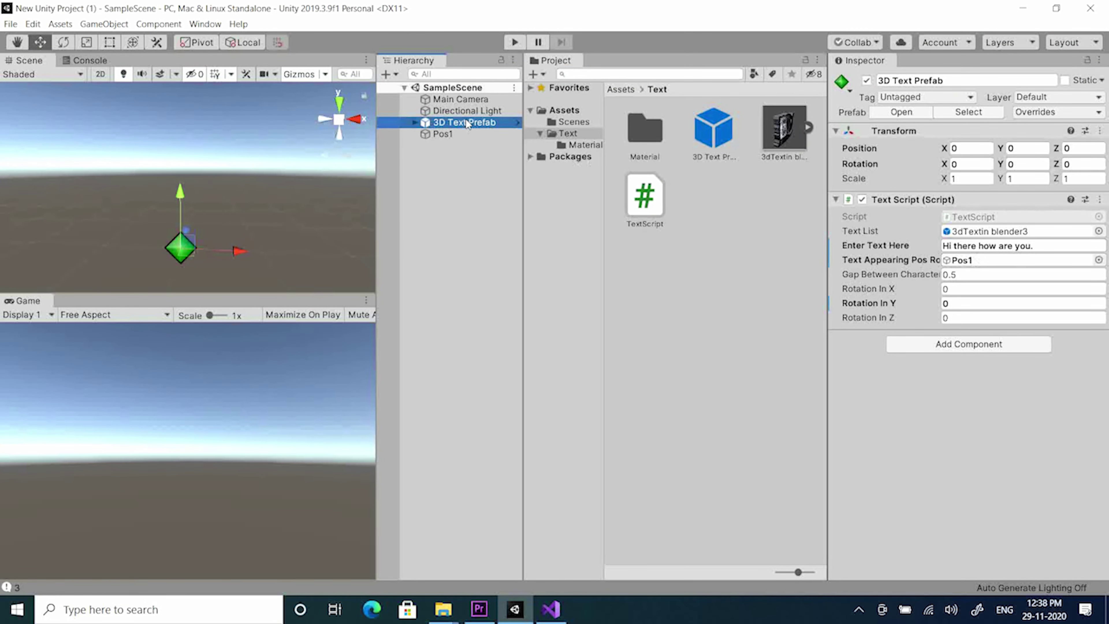
{"action": "left_click", "coordinate": [567, 144]}
{"action": "left_click", "coordinate": [643, 122]}
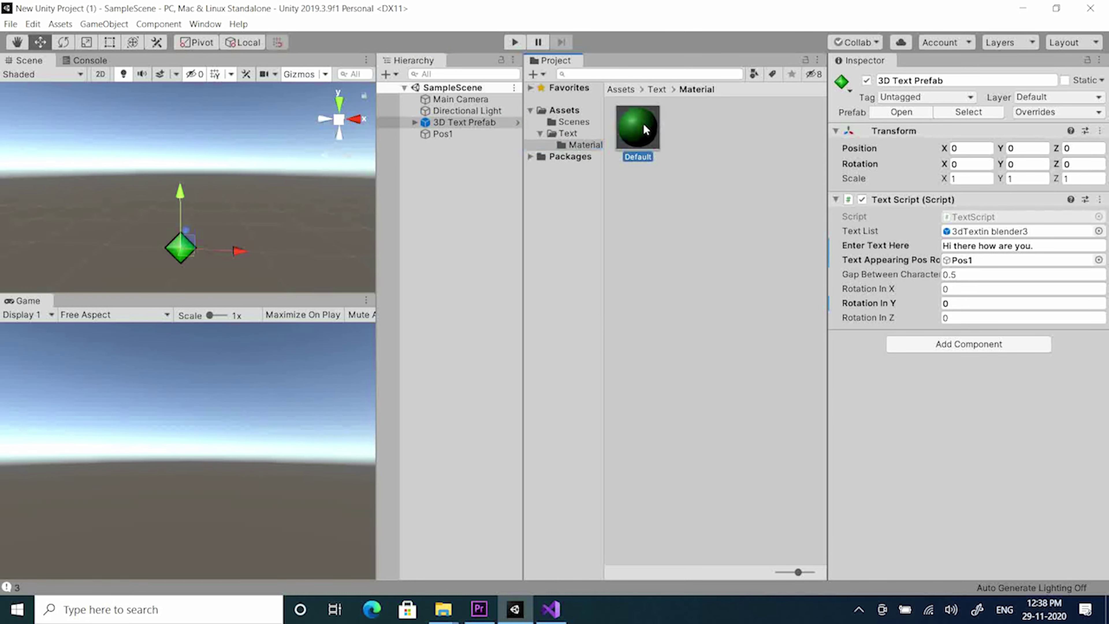
{"action": "left_click", "coordinate": [946, 146]}
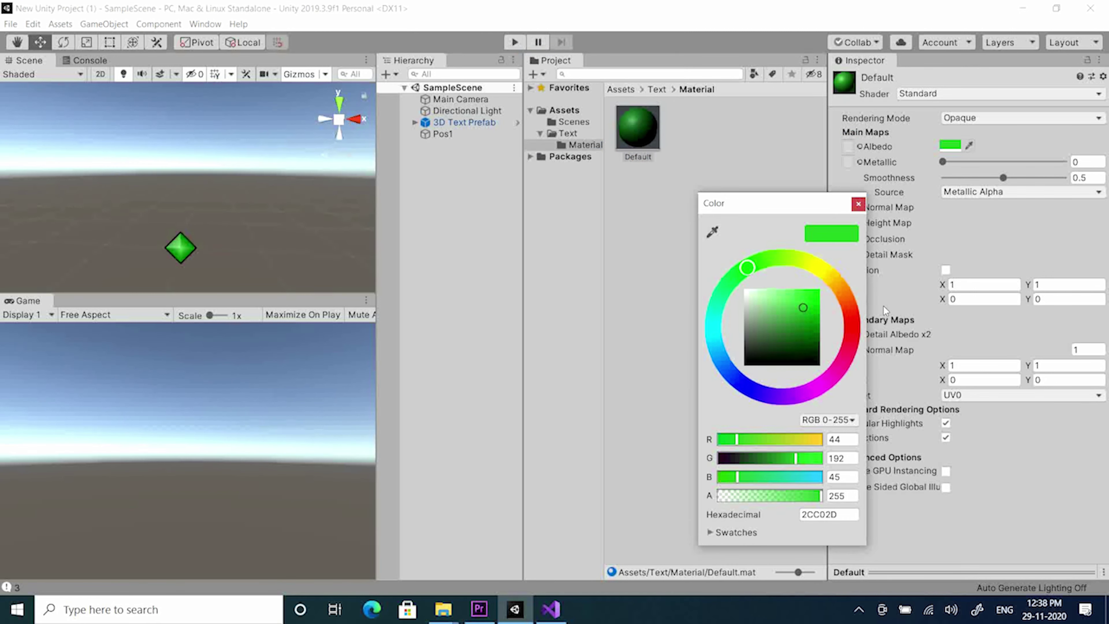
{"action": "left_click", "coordinate": [848, 298]}
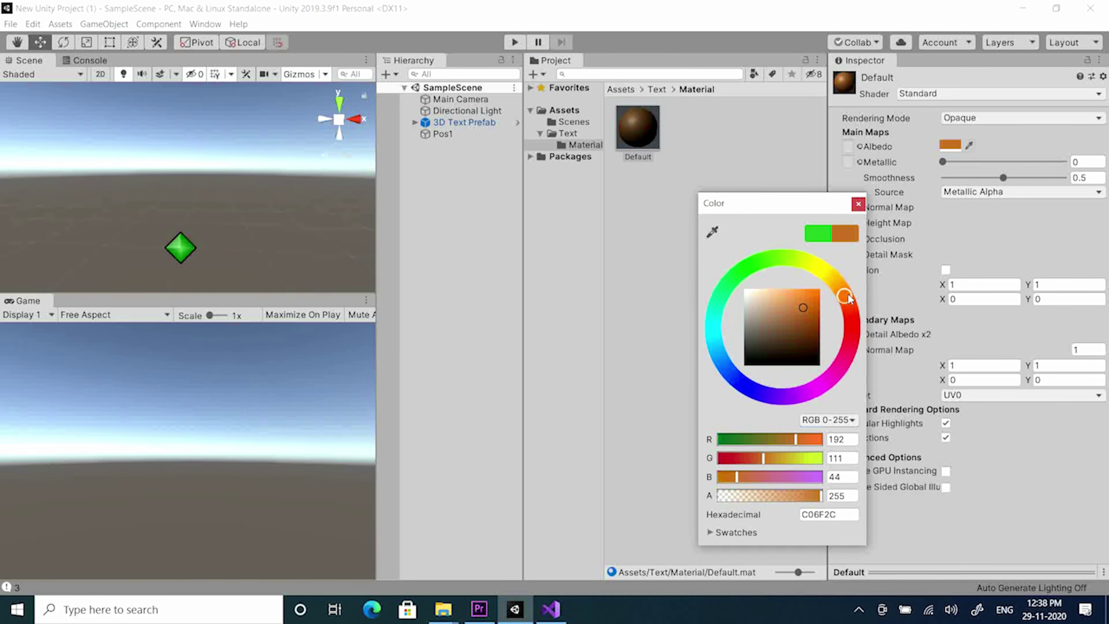
{"action": "left_click_drag", "start_coordinate": [847, 300], "coordinate": [802, 301]}
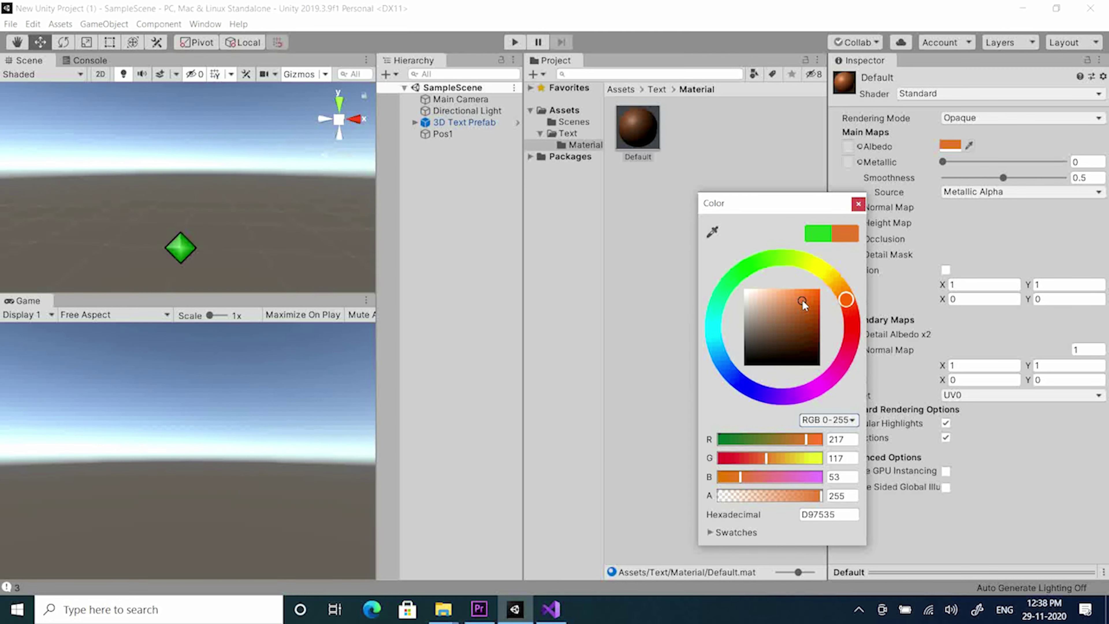
{"action": "left_click", "coordinate": [858, 204]}
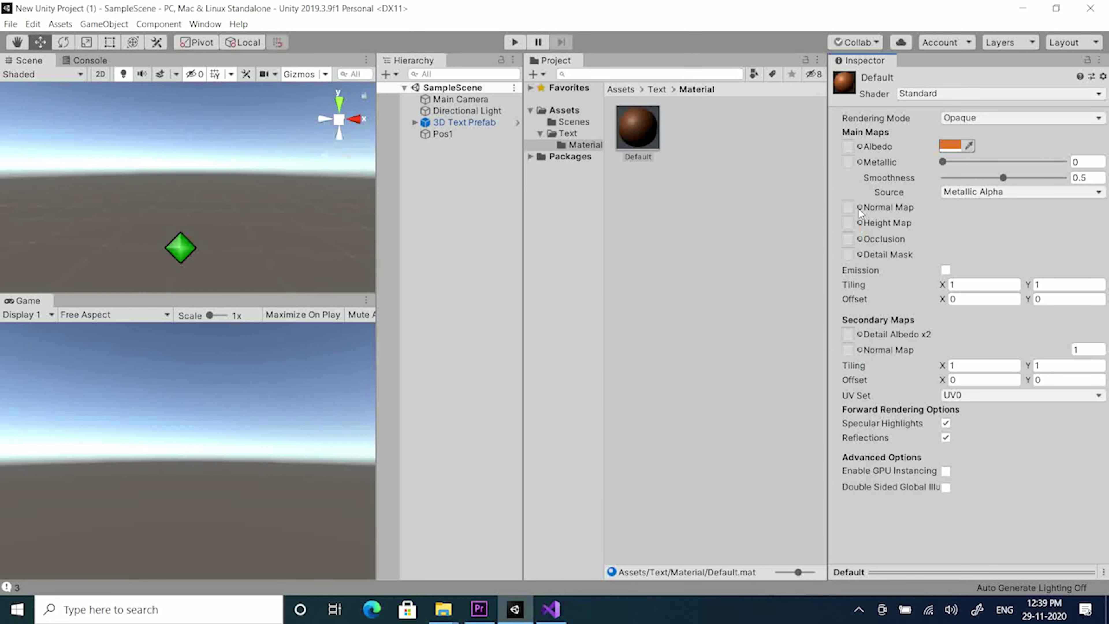
Step: Run the scene, inspect the recolored 3D text from another angle in the Scene view, and stop play mode
{"action": "left_click", "coordinate": [510, 42]}
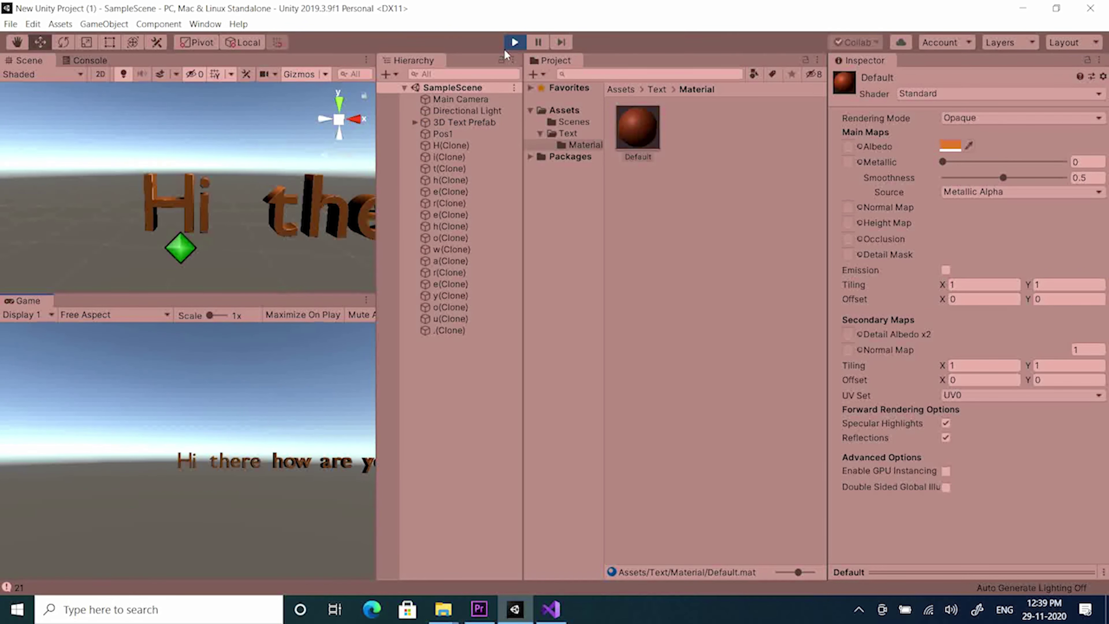
{"action": "middle_click_drag", "start_coordinate": [261, 187], "coordinate": [207, 199]}
{"action": "left_click_drag", "start_coordinate": [203, 200], "coordinate": [301, 158], "text": "alt"}
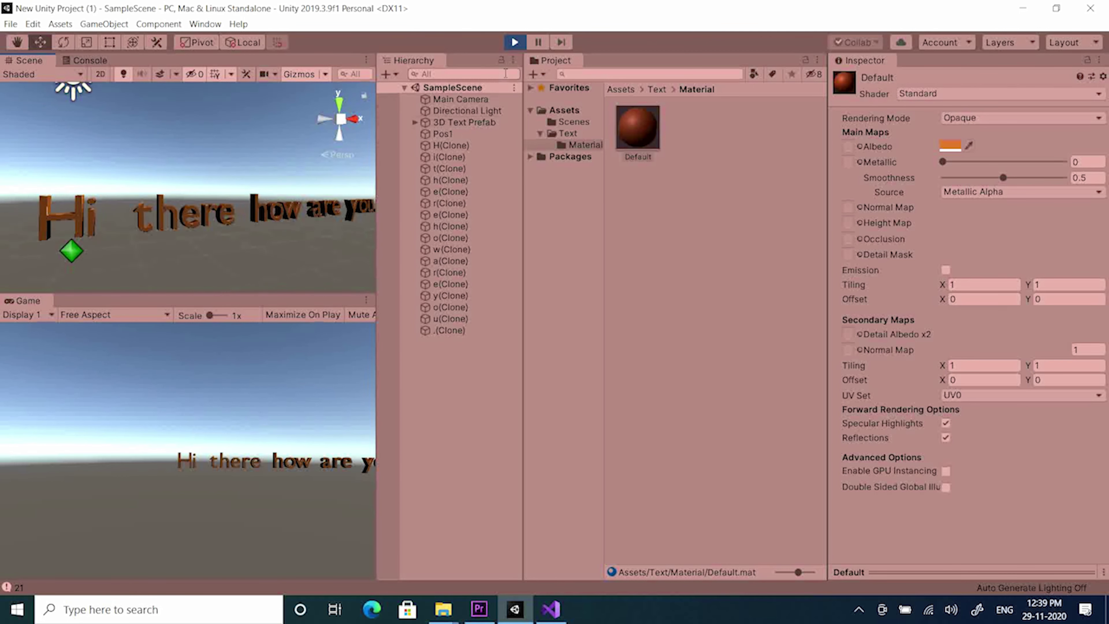
{"action": "left_click", "coordinate": [515, 43]}
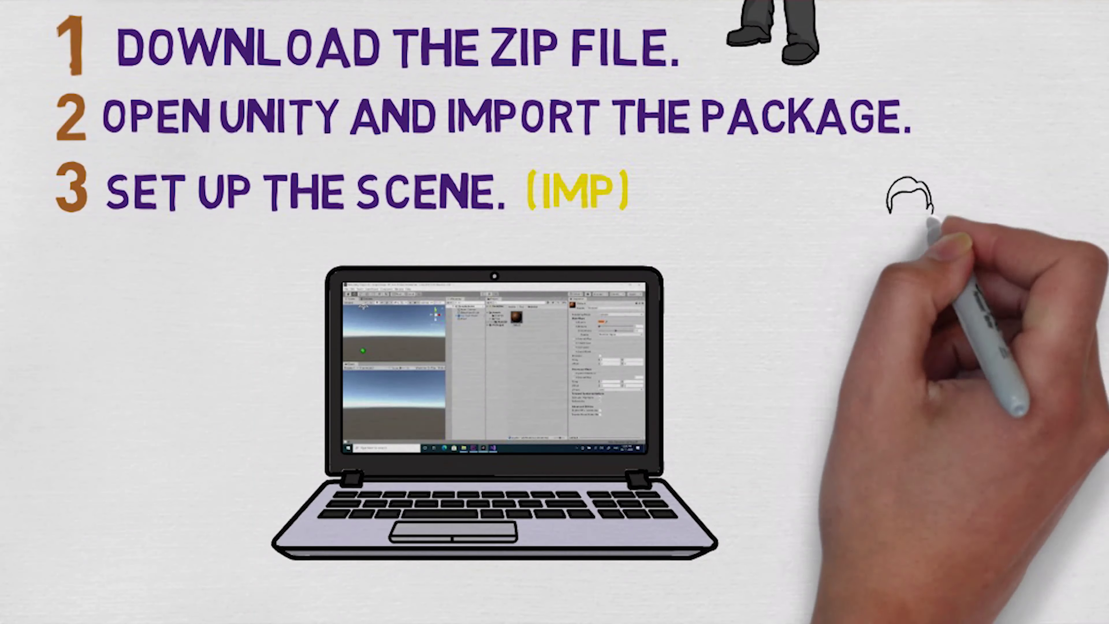